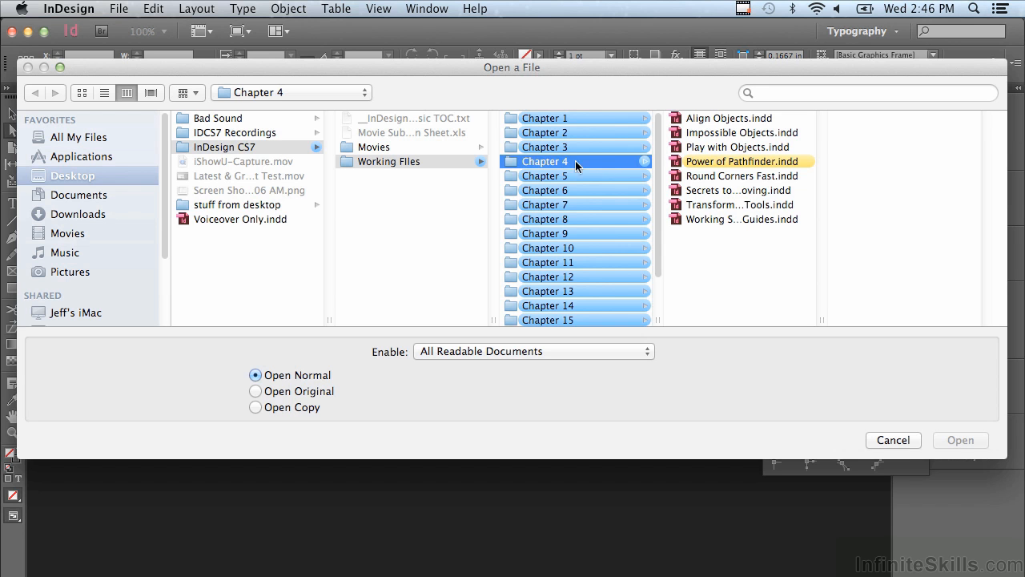
- Open the document Power of Pathfinder.indd from the Chapter 4 folder
left_click(717, 165)
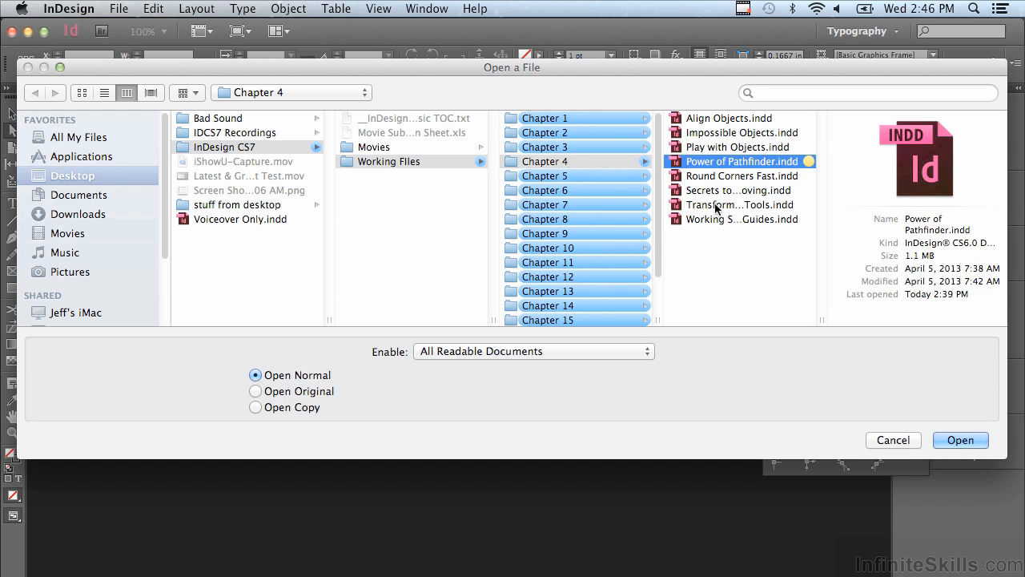
left_click(960, 441)
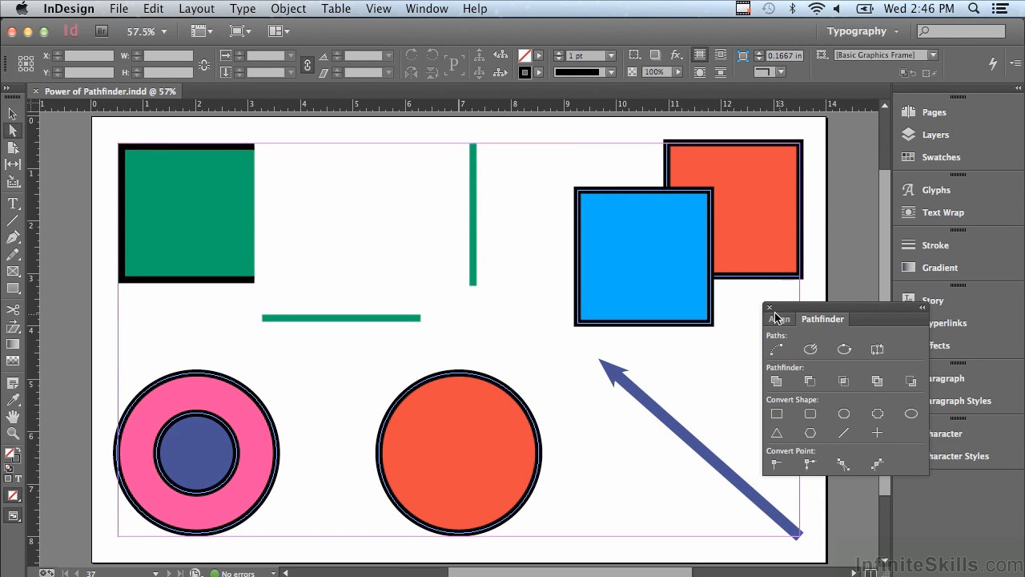
- Close the floating Pathfinder panel and display it again
left_click(770, 307)
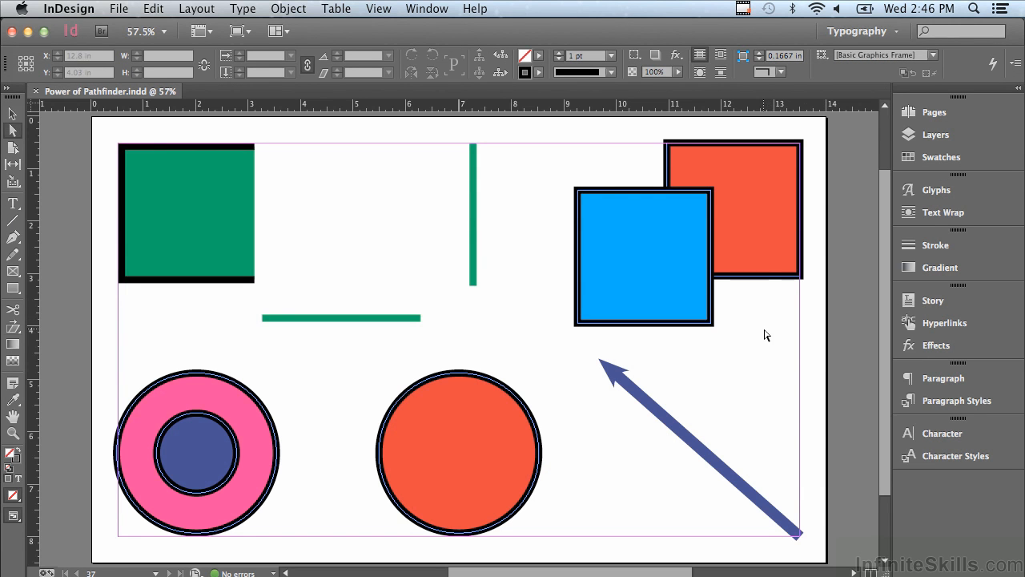
left_click(439, 8)
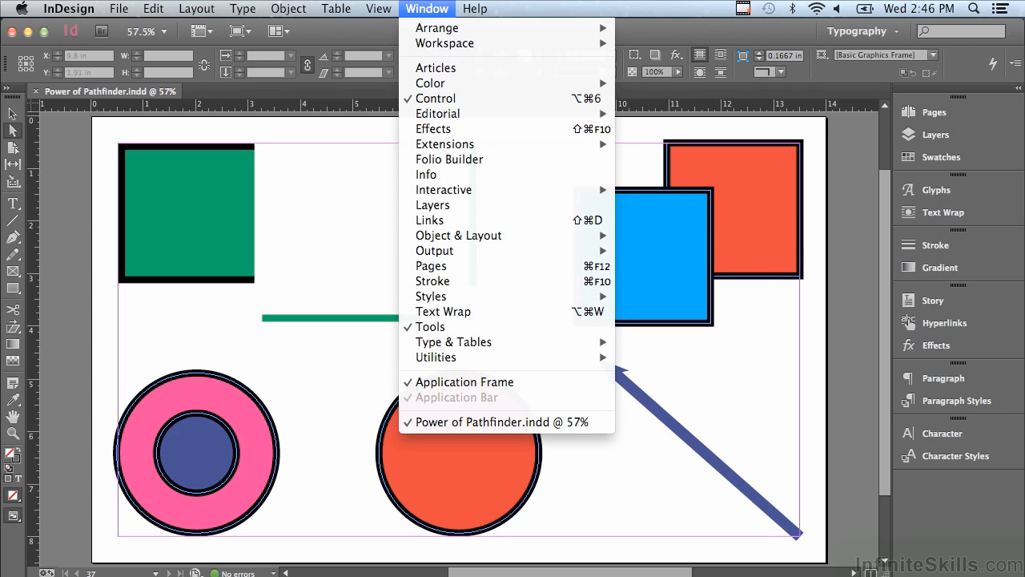
mouse_move(493, 237)
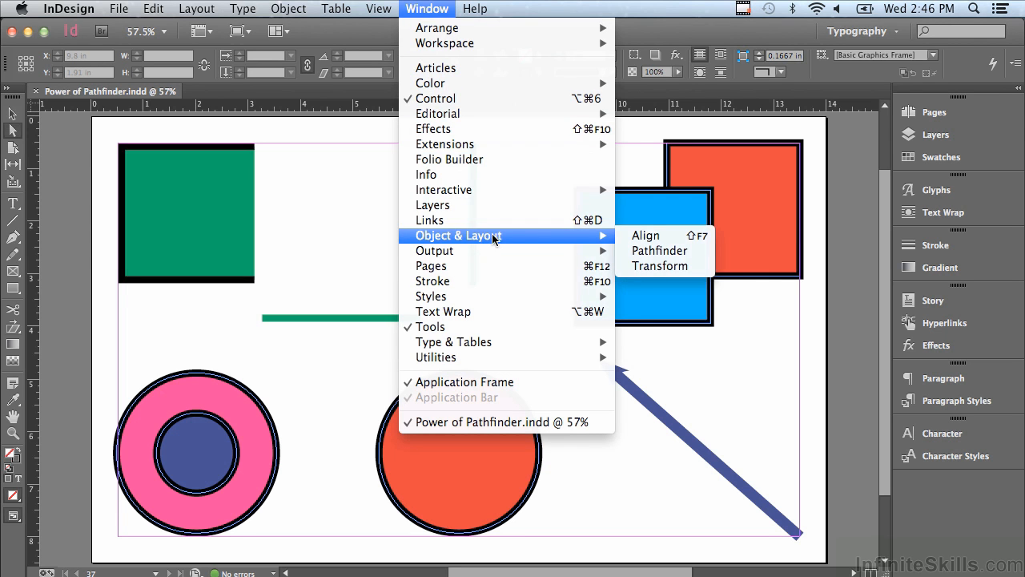
left_click(641, 251)
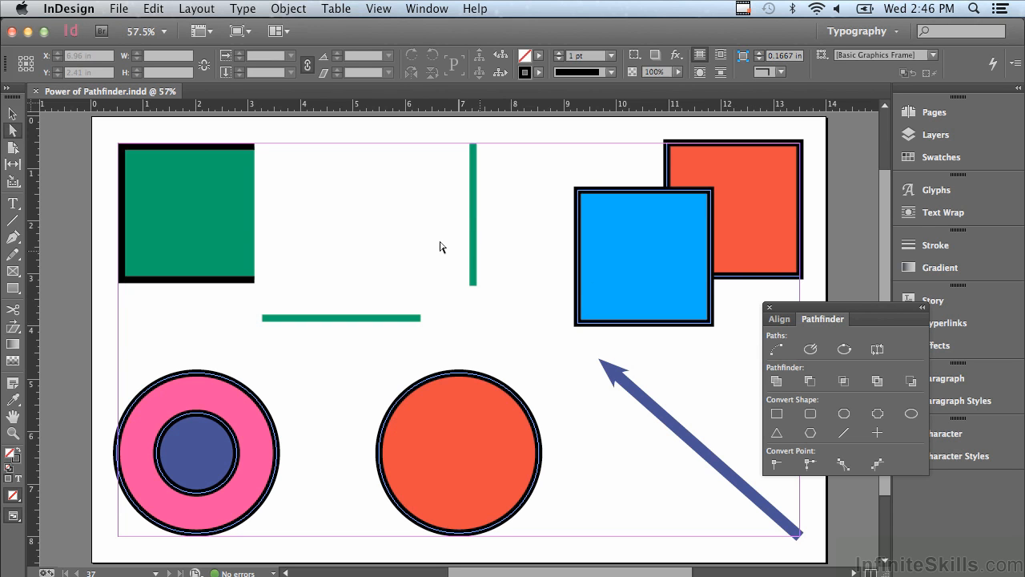
- Select the vertical and horizontal green lines and connect their endpoints with Join Path
left_click(10, 114)
left_click_drag(336, 212, 506, 334)
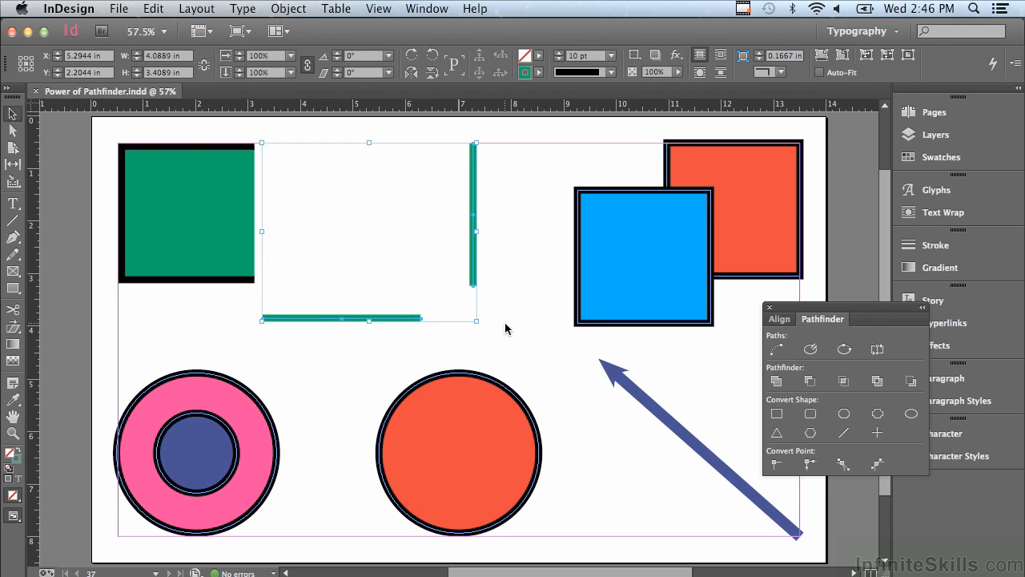
left_click(776, 349)
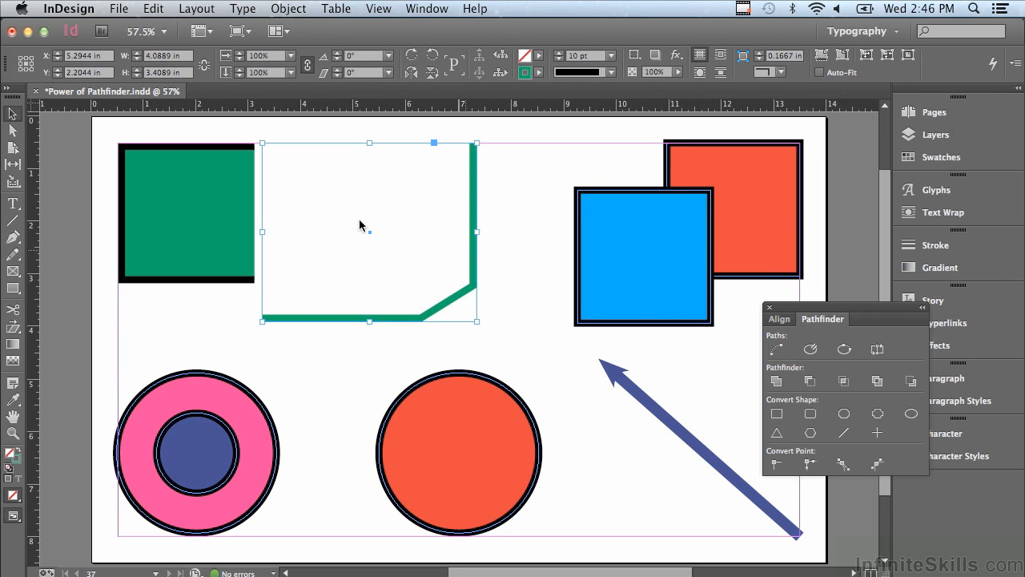
- Close the open side of the green square with Join Path
left_click(163, 170)
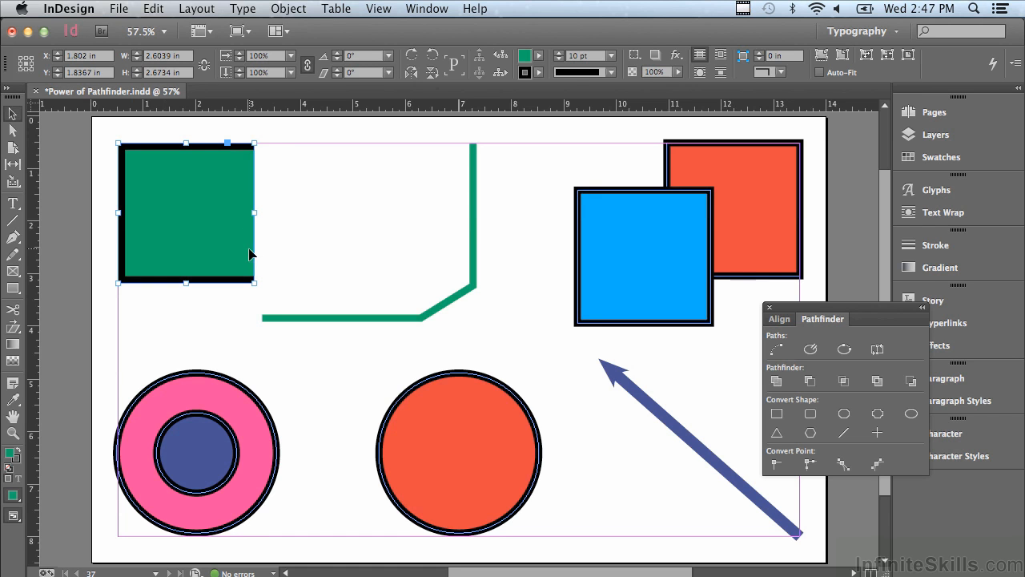
left_click(777, 349)
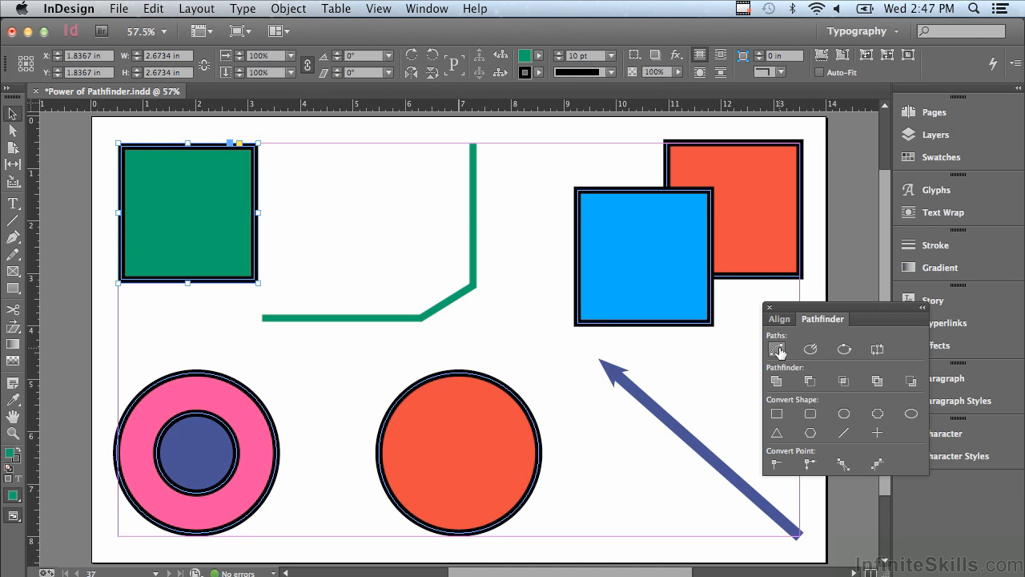
- Open the green square's path, pull its loose corner point out to about X 5.32 in, Y 2.95 in, and undo both changes
left_click(810, 351)
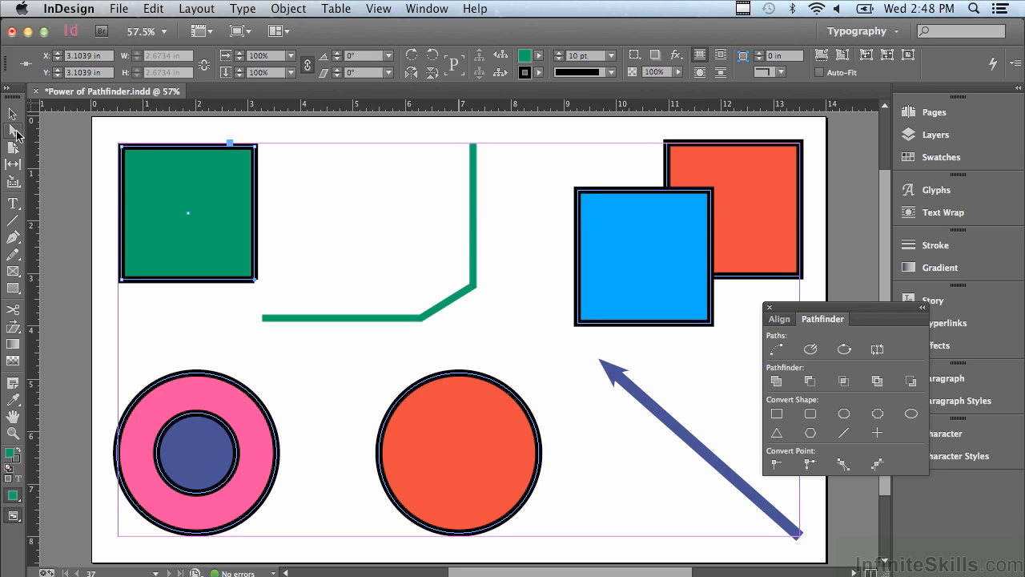
left_click(13, 132)
left_click(306, 239)
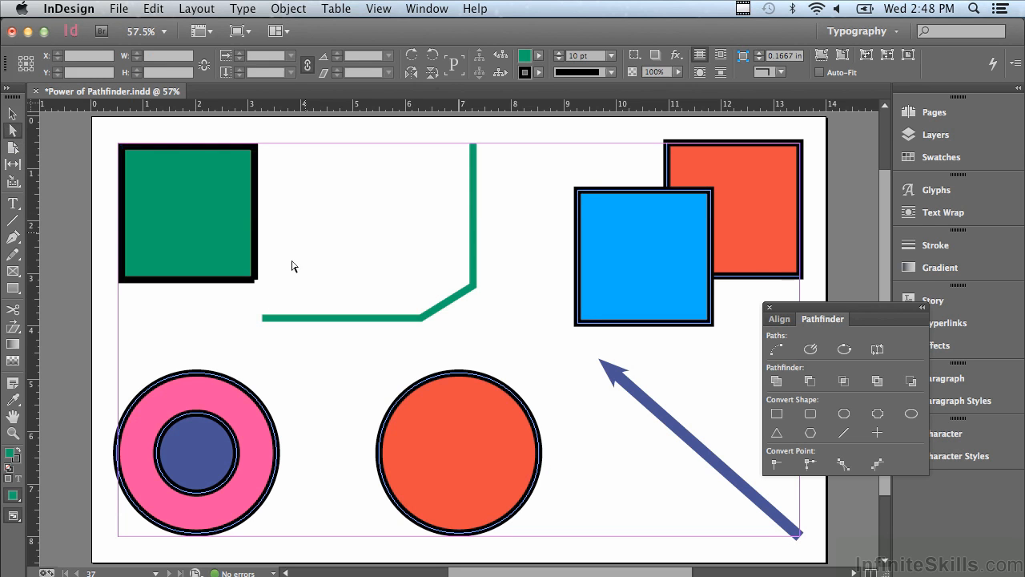
left_click(256, 283)
left_click_drag(256, 283, 371, 276)
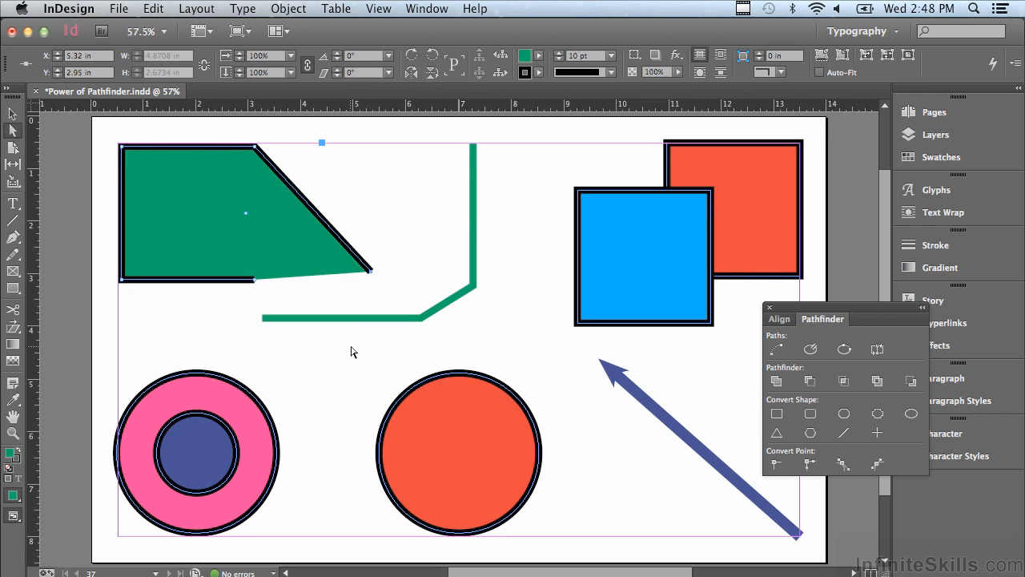
key("super+z")
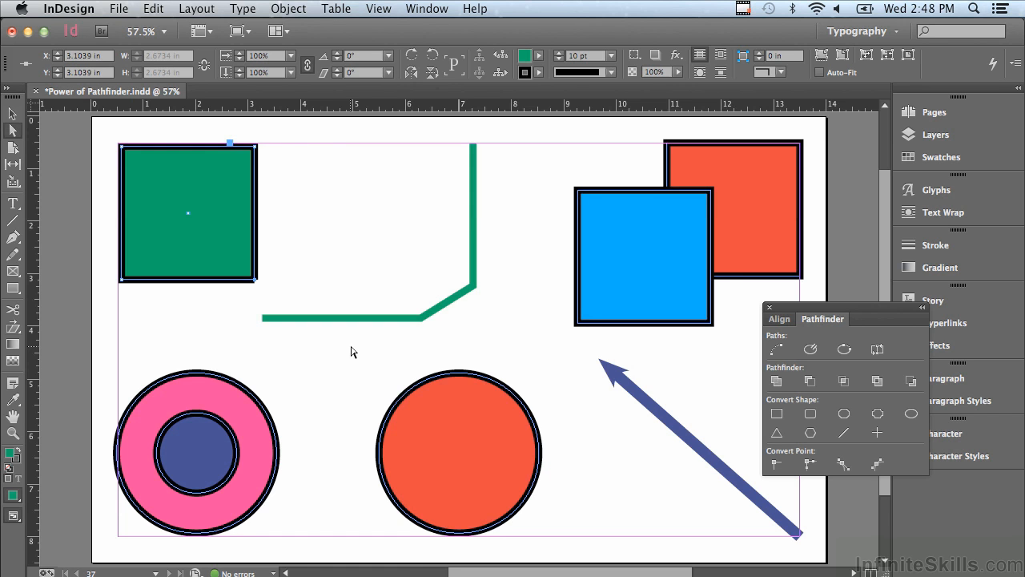
key("super+z")
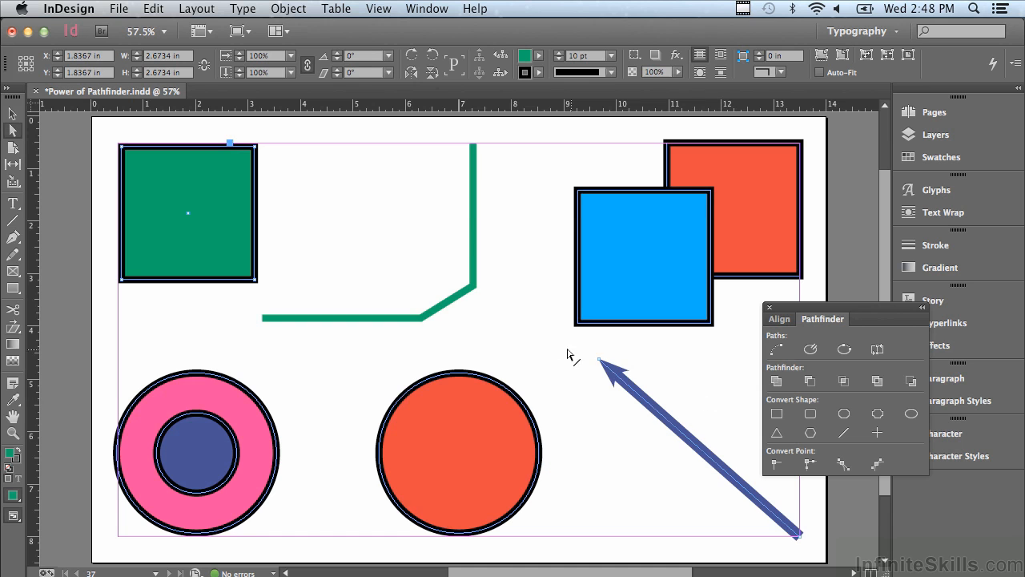
- Select the joined green line as a whole object and turn it into a closed shape with Close Path
left_click(473, 293)
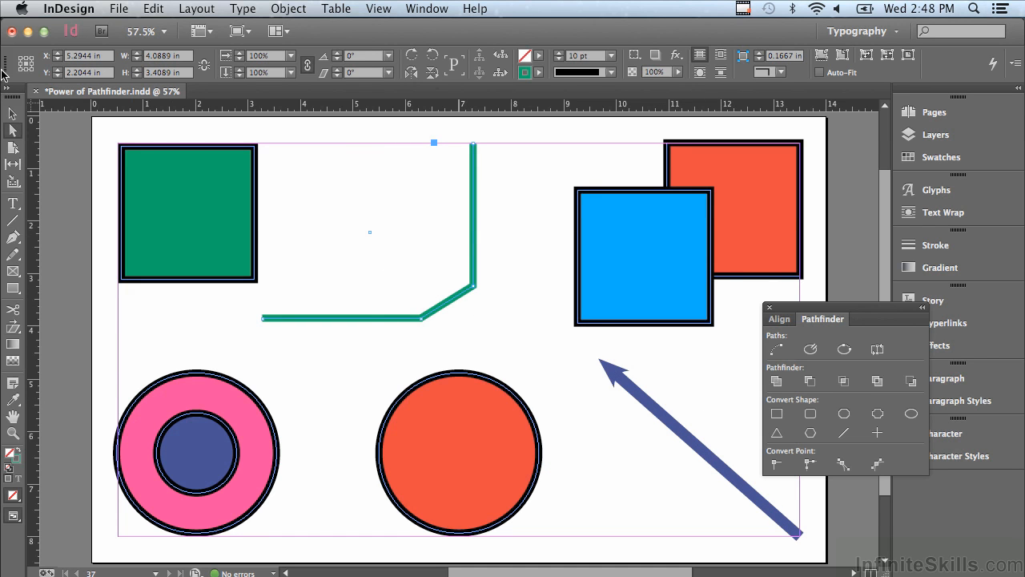
left_click(12, 113)
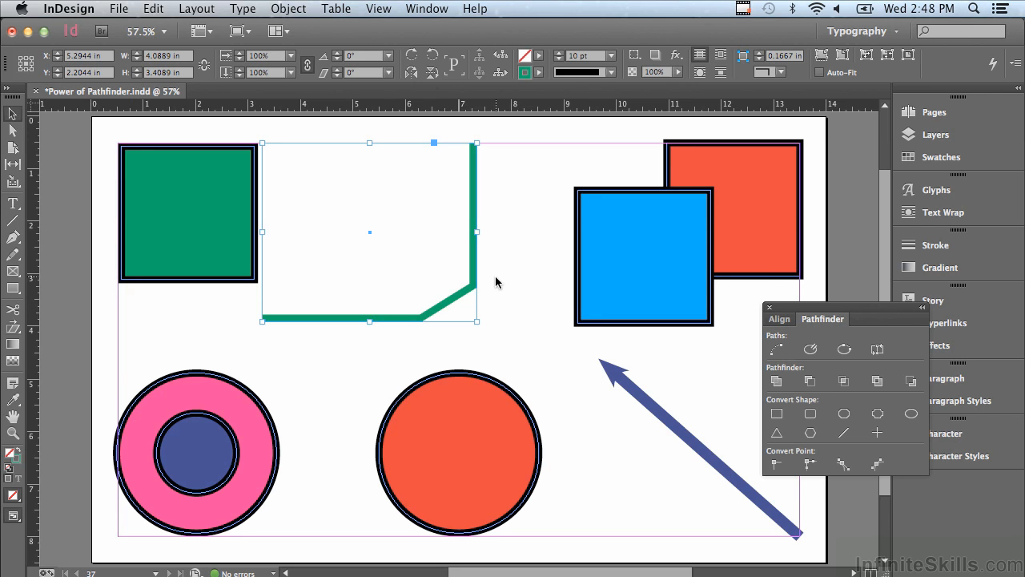
left_click(844, 349)
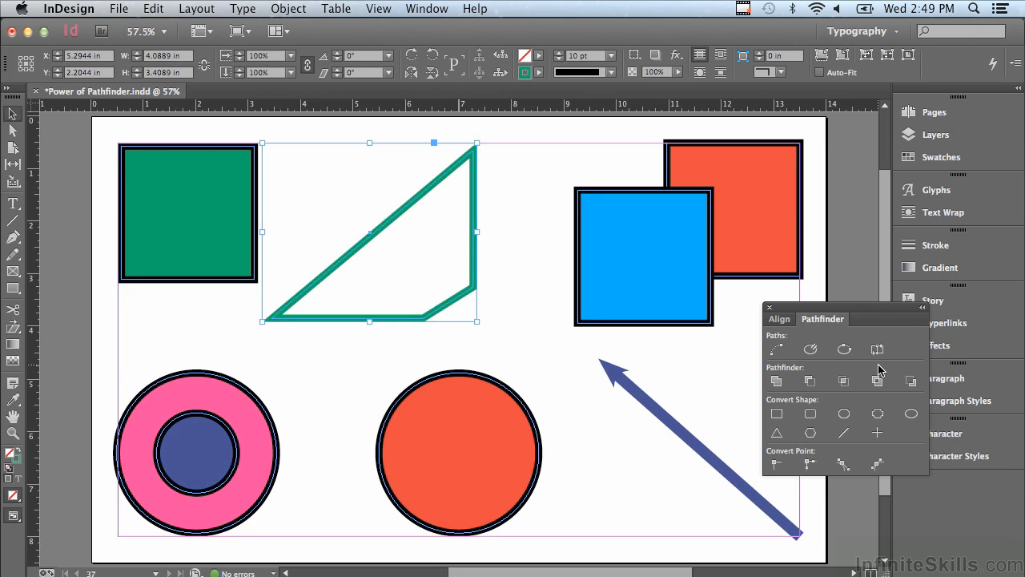
- Reverse the path of the diagonal blue arrow so the arrowhead moves to its other end
left_click(678, 433)
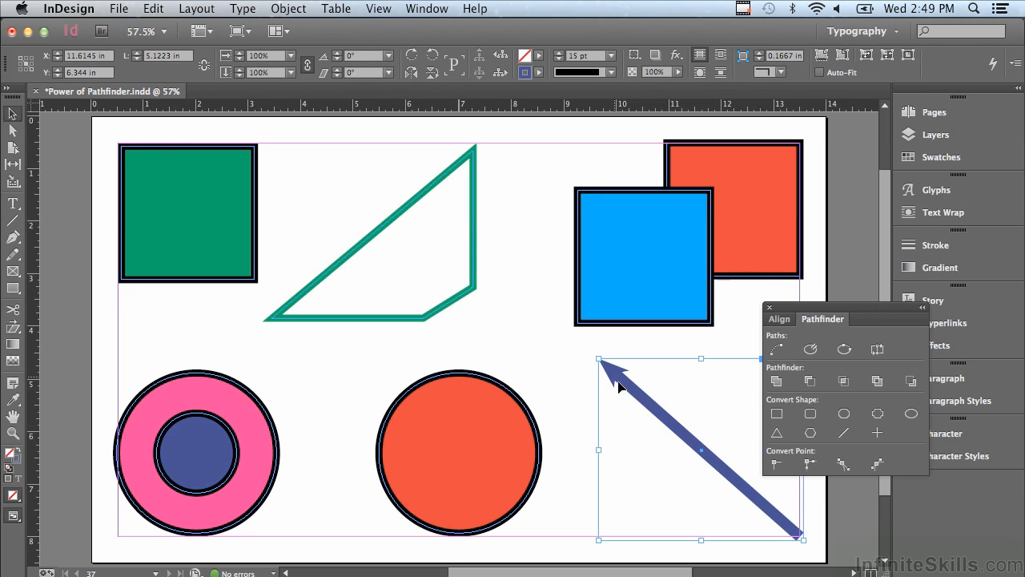
left_click(877, 350)
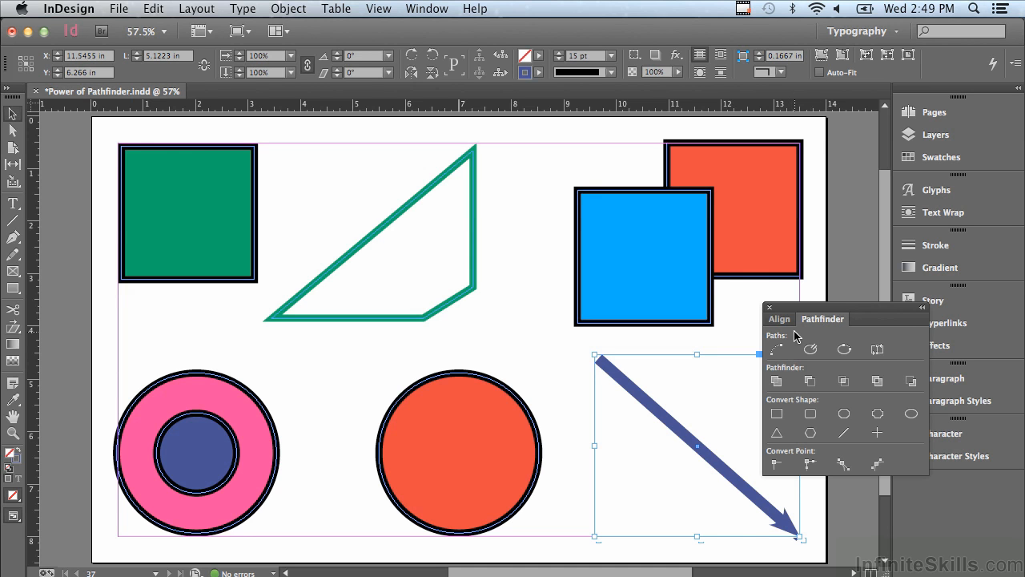
- Select both overlapping blue and orange squares, with the Pathfinder panel moved clear of them
left_click_drag(837, 308, 357, 363)
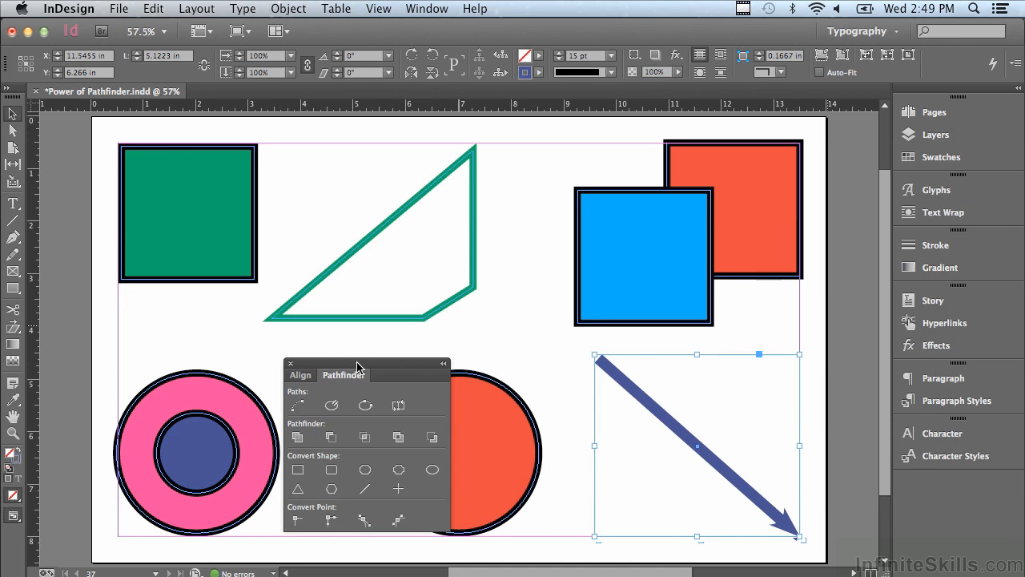
left_click(12, 433)
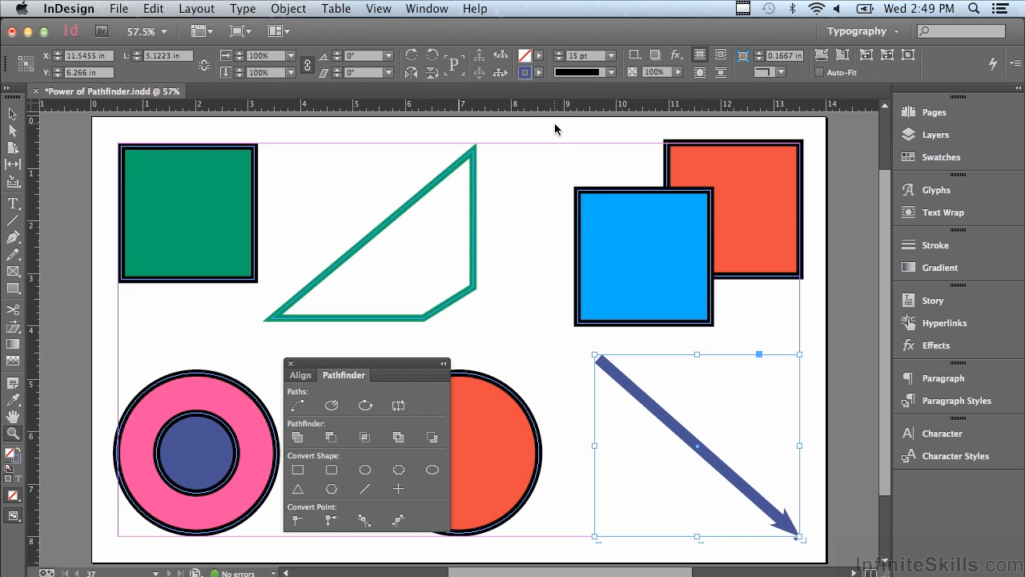
left_click_drag(558, 134, 845, 372)
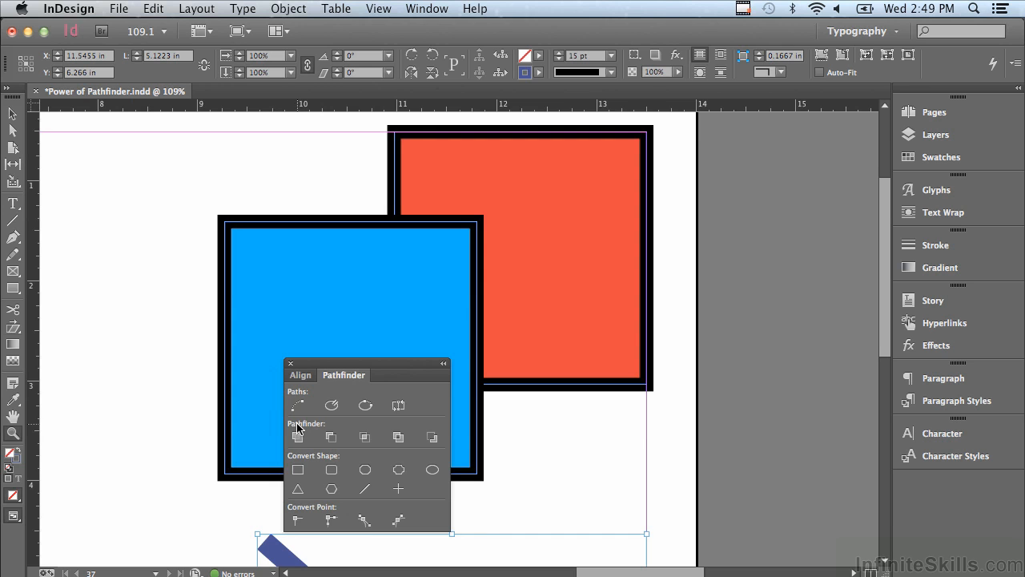
left_click_drag(319, 368, 697, 363)
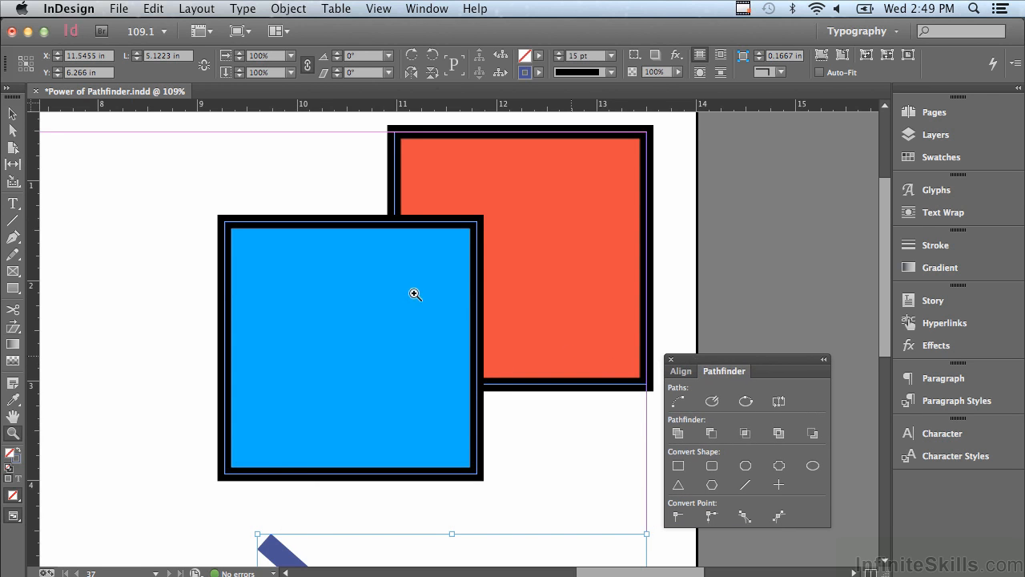
left_click(12, 114)
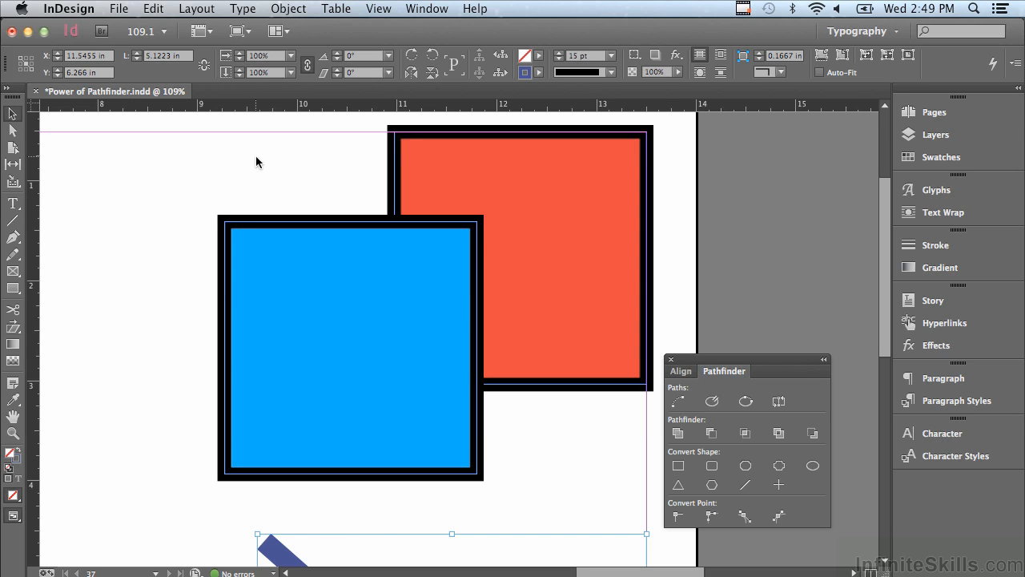
left_click_drag(257, 162, 518, 292)
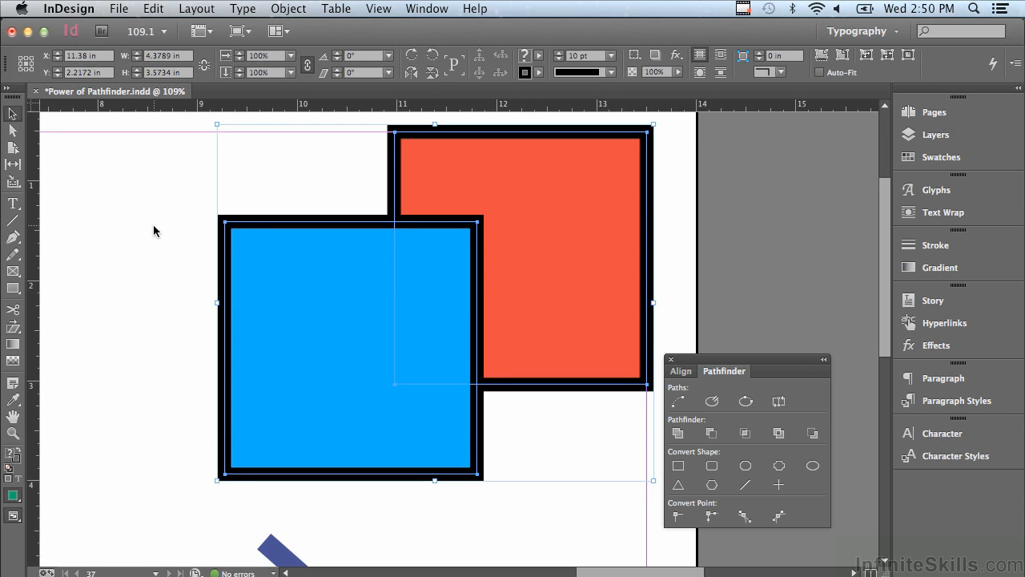
- Try Pathfinder Add and then Subtract on the two selected squares, undoing each operation
left_click(678, 434)
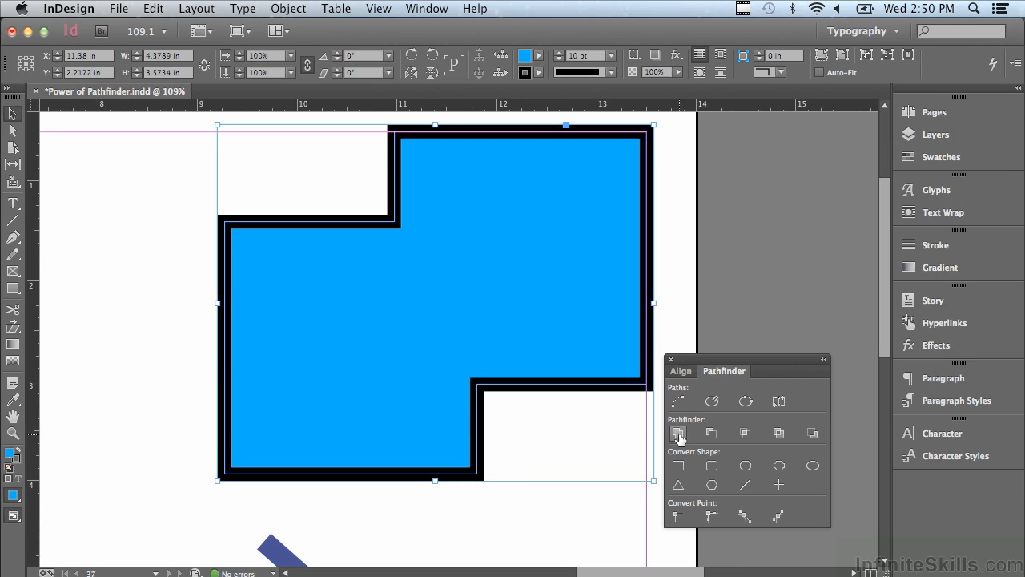
key("super+z")
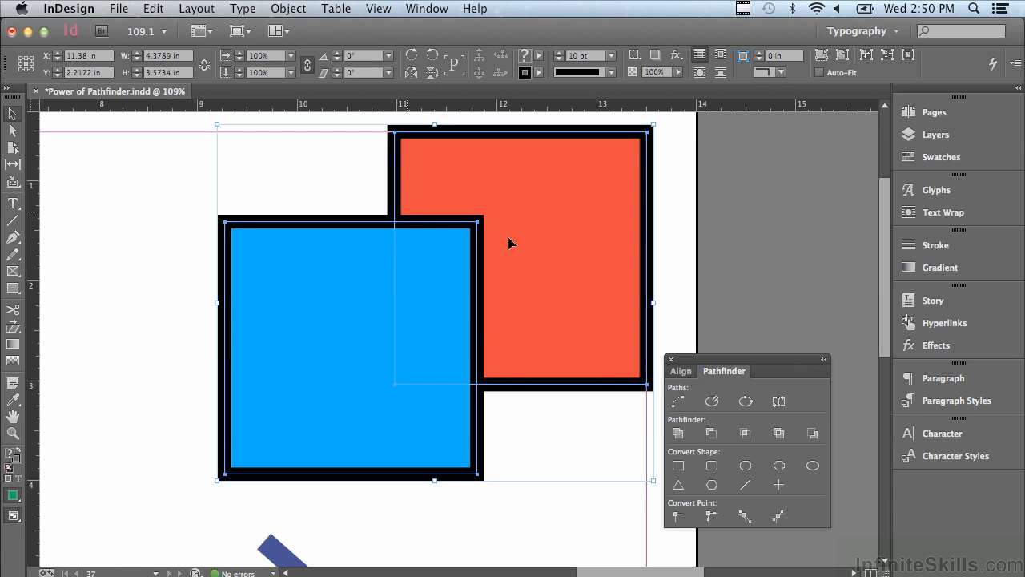
left_click(711, 434)
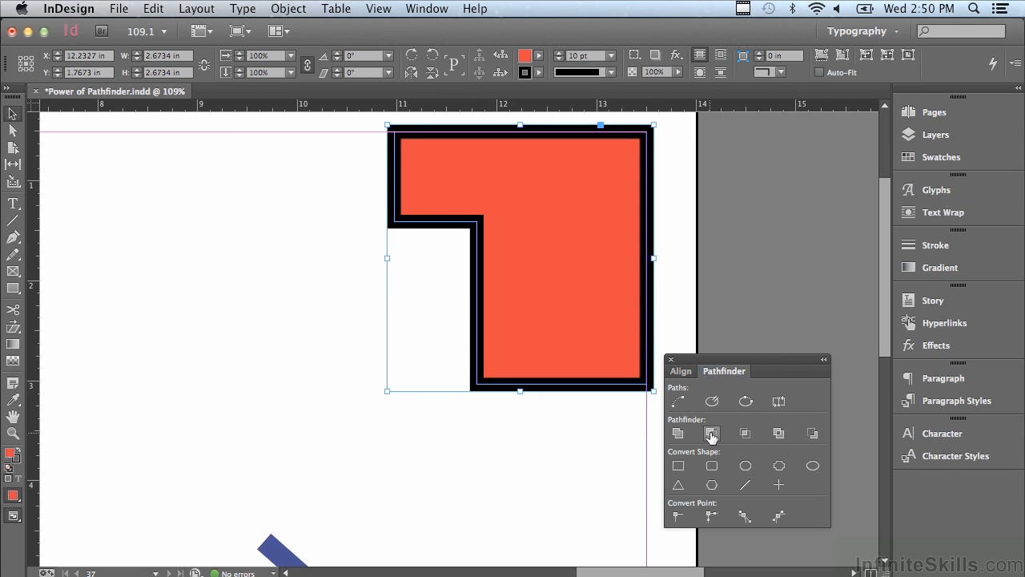
key("super+z")
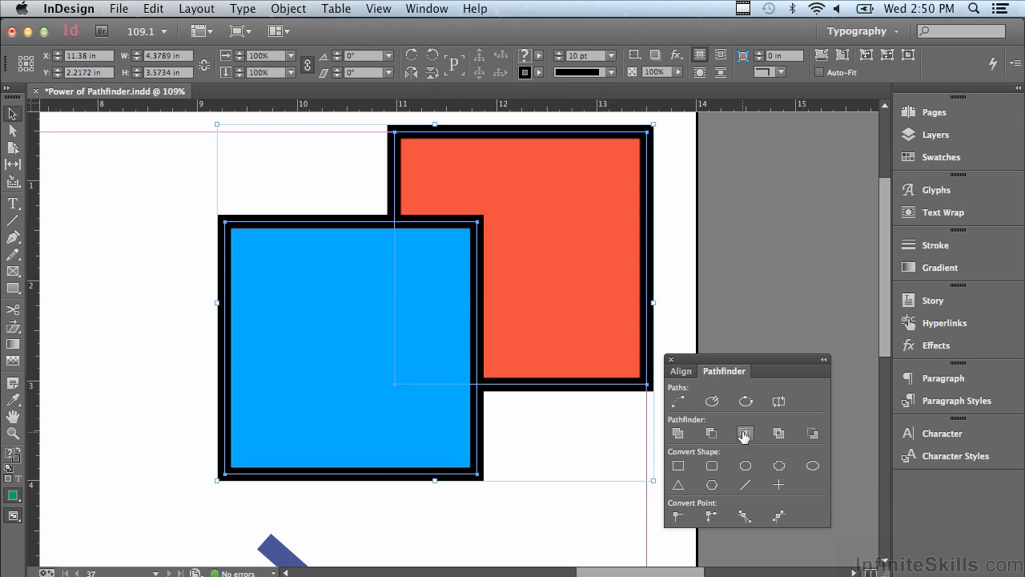
- Try Pathfinder Intersect and then Exclude Overlap on the two selected squares, undoing each operation
left_click(745, 434)
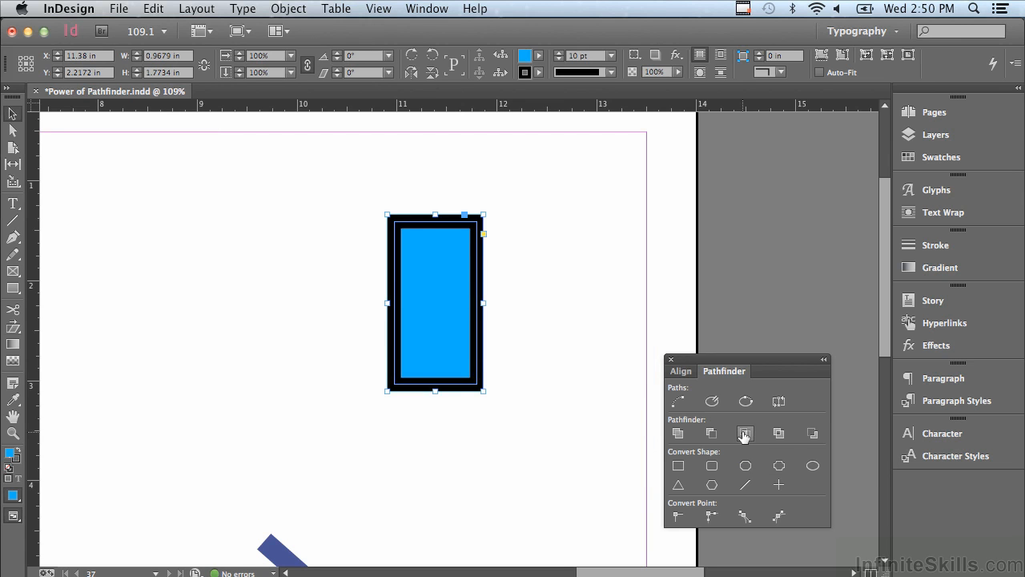
key("super+z")
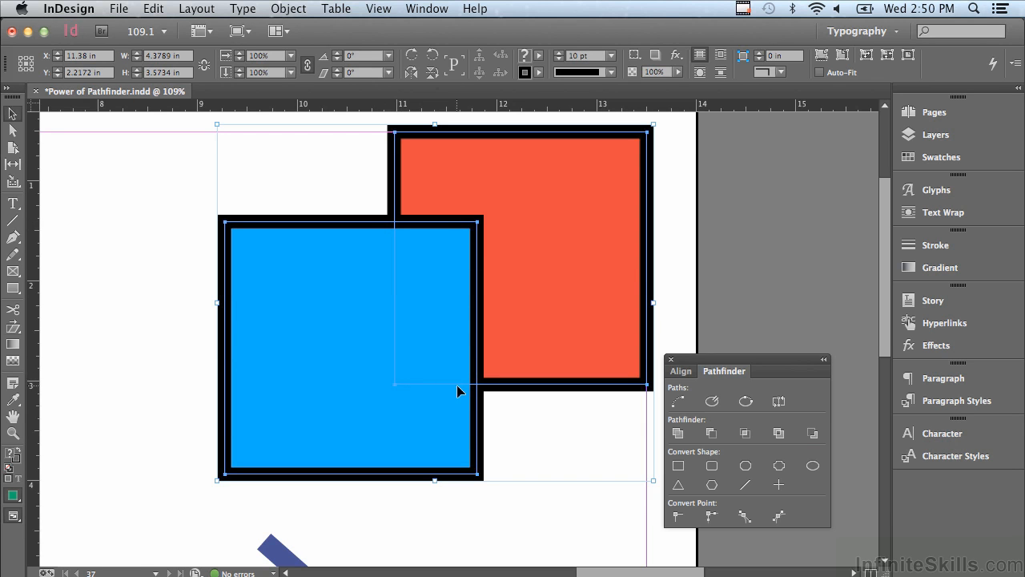
left_click(777, 436)
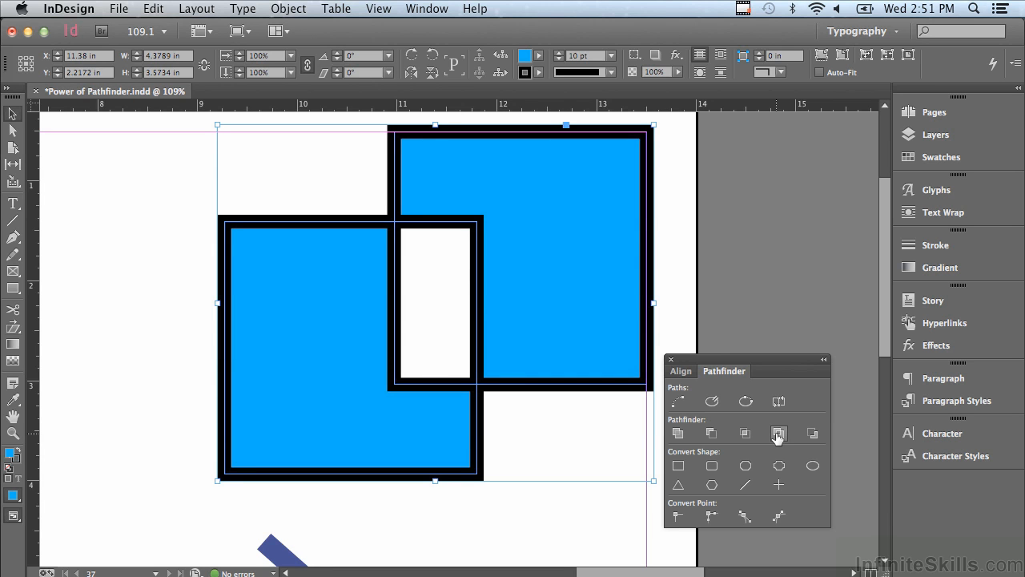
key("super+z")
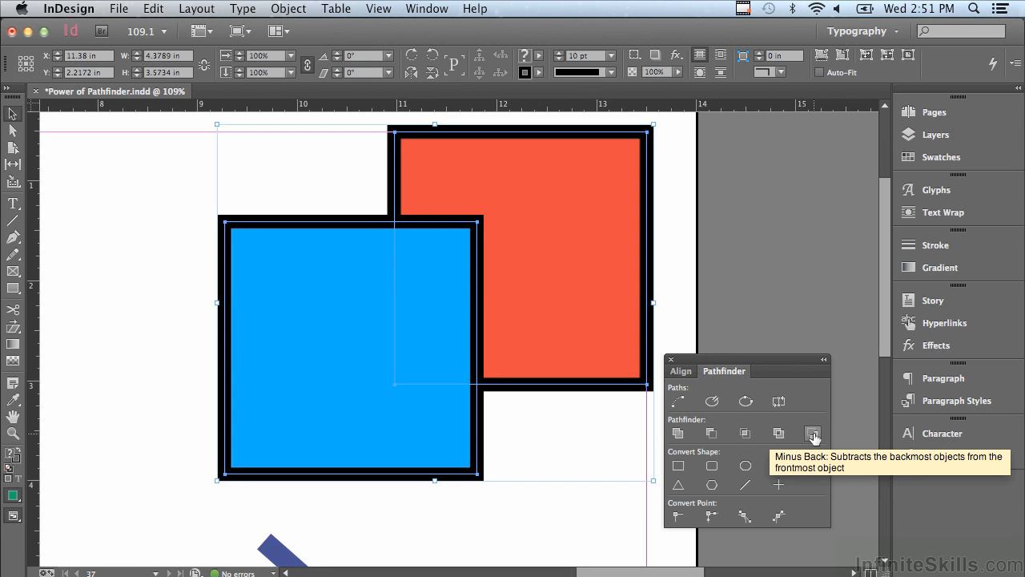
- Subtract the orange back square from the blue front square with Minus Back
left_click(814, 436)
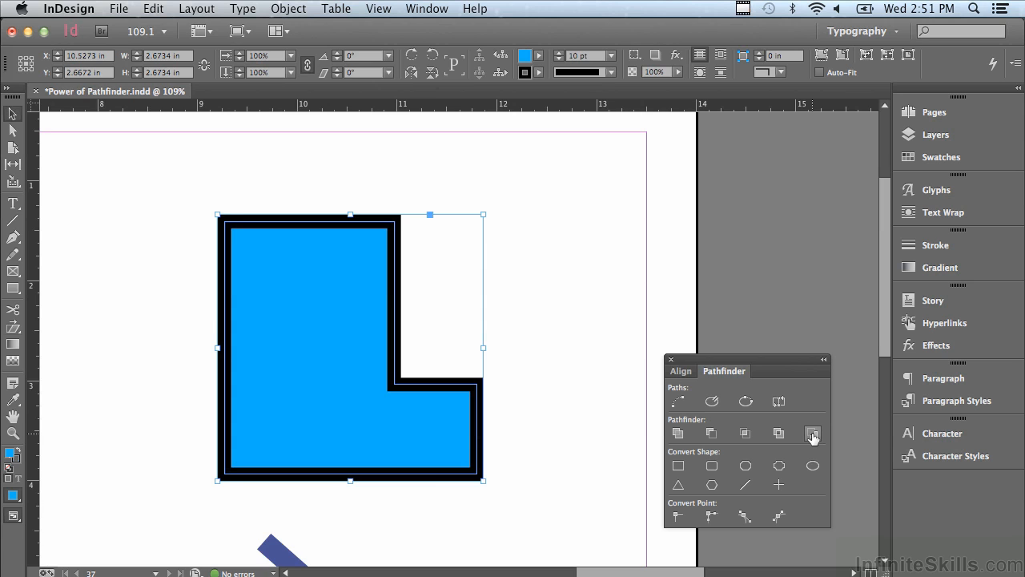
- Undo the Minus Back subtraction on the two squares and fit the whole page in the view
key("super+z")
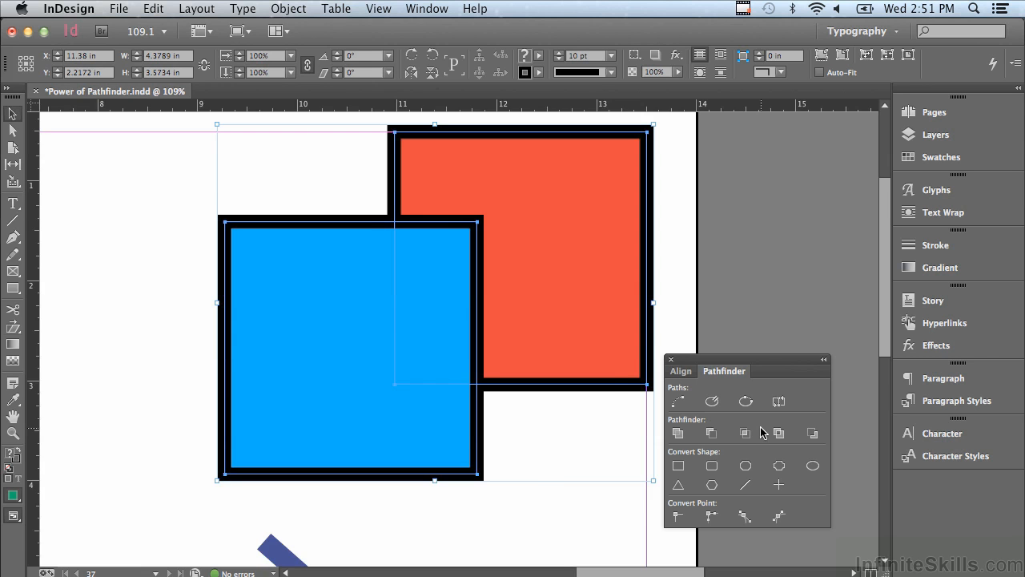
key("super+0")
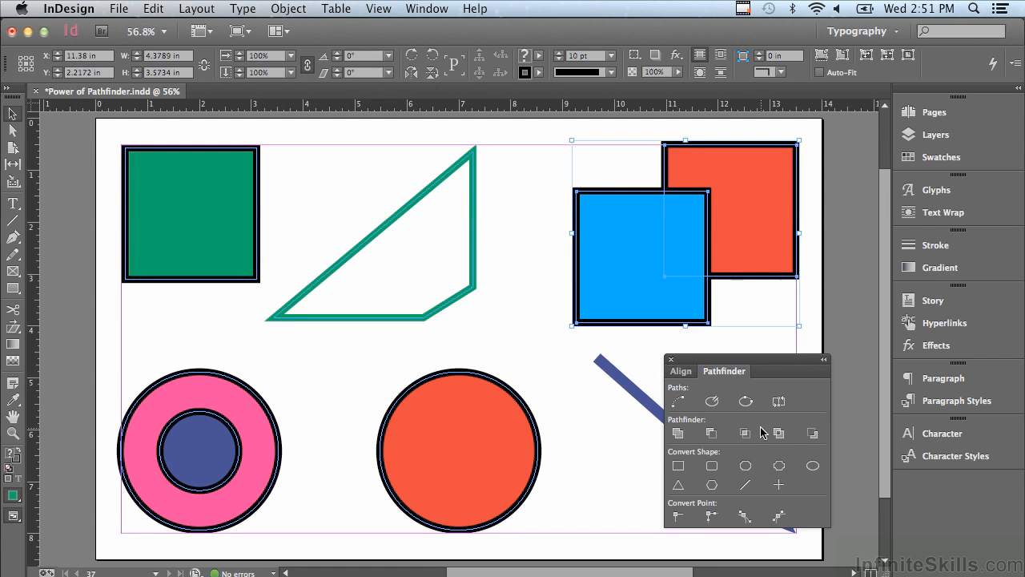
- Try converting the orange circle to a rectangle, rounded rectangle, beveled rectangle and inverse rounded rectangle, and return it to an ellipse
left_click_drag(342, 342, 577, 547)
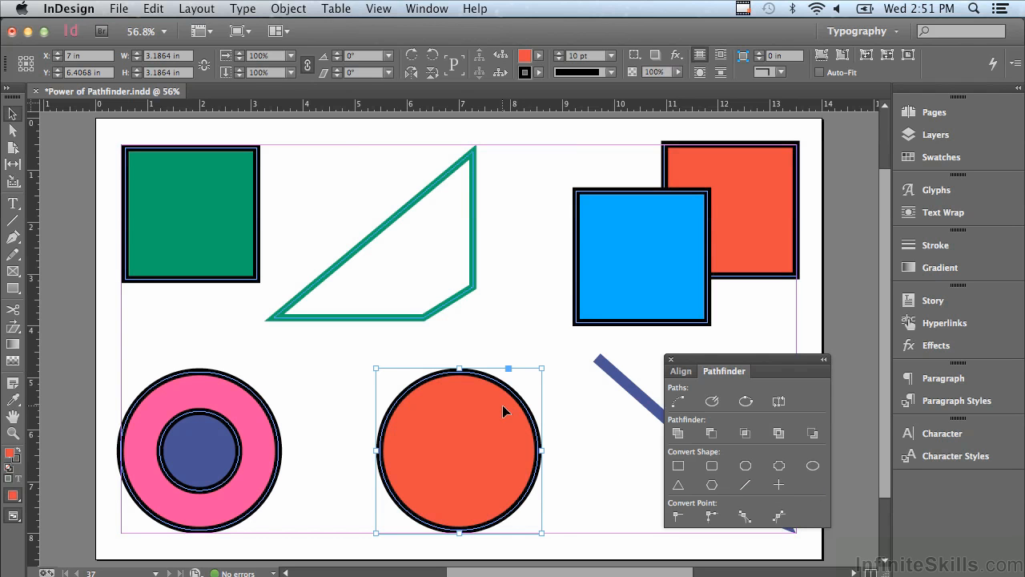
left_click(679, 466)
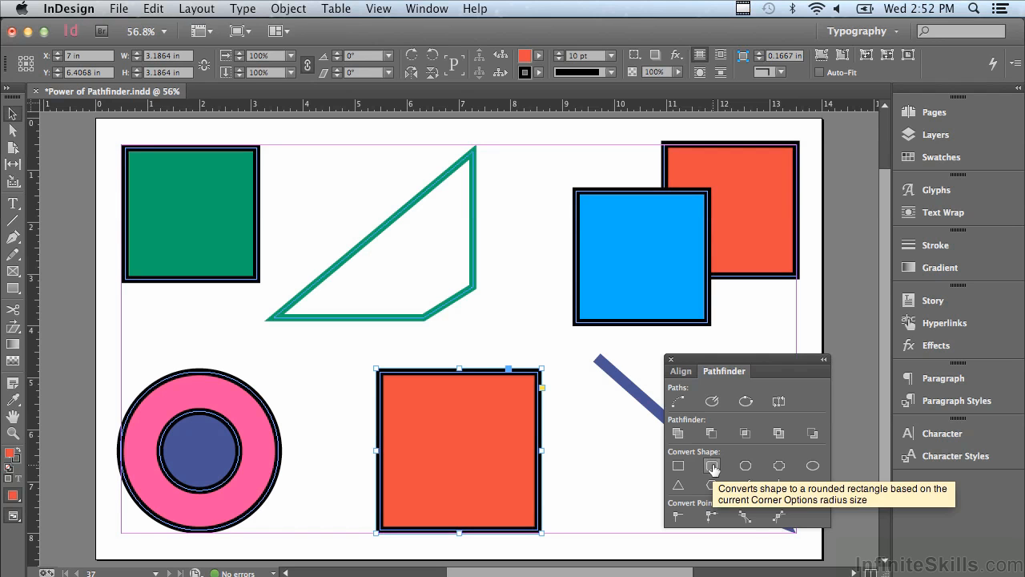
left_click(712, 466)
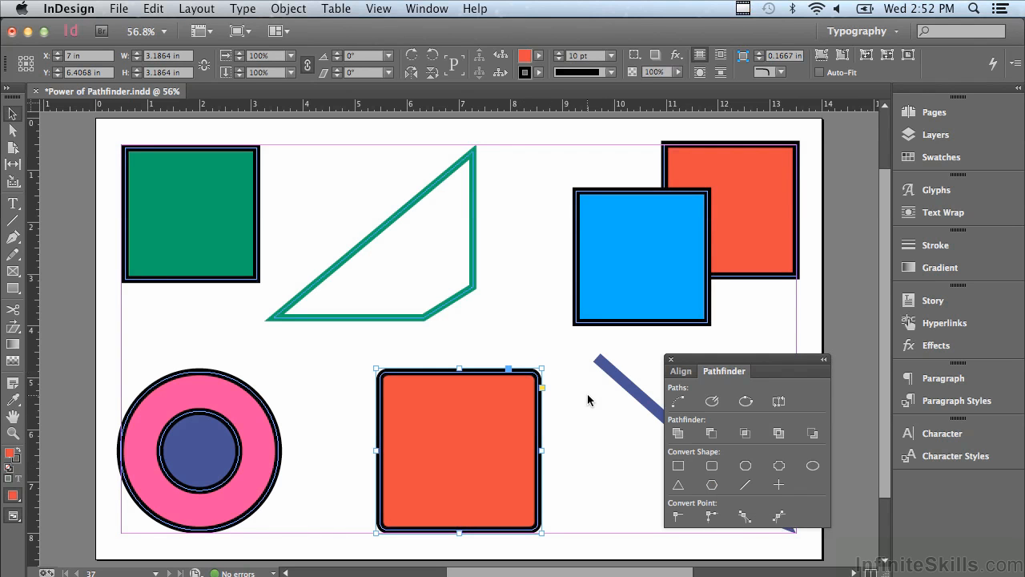
left_click(744, 466)
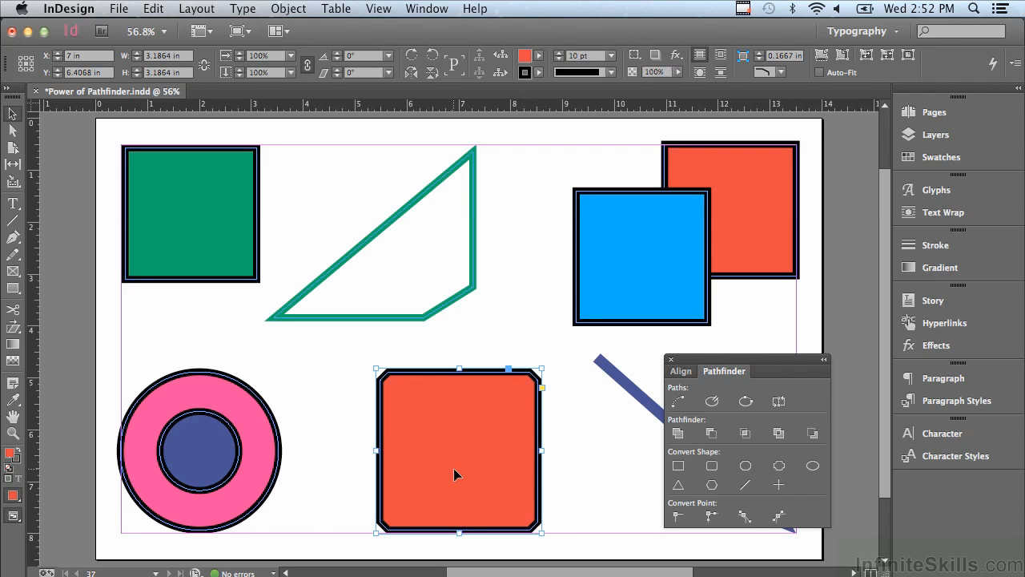
left_click(781, 470)
left_click(810, 465)
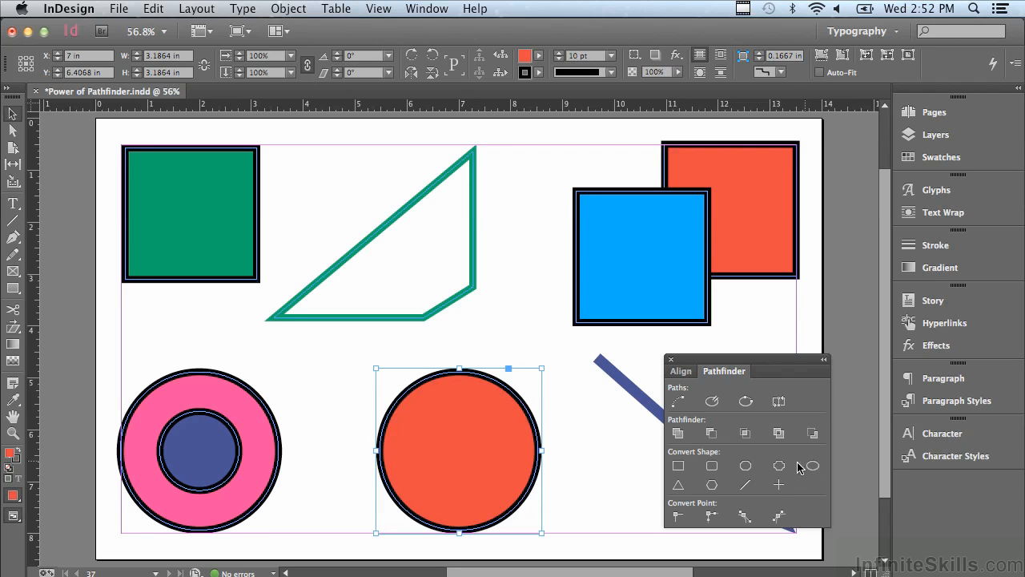
- Convert the orange ellipse to a triangle, to a polygon, and finally to a line
left_click(678, 486)
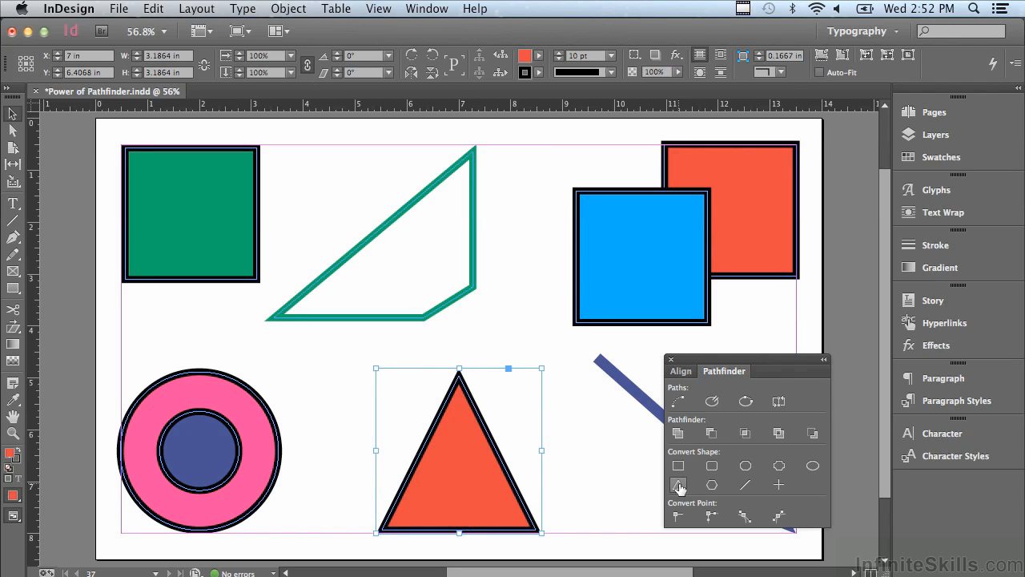
left_click(711, 485)
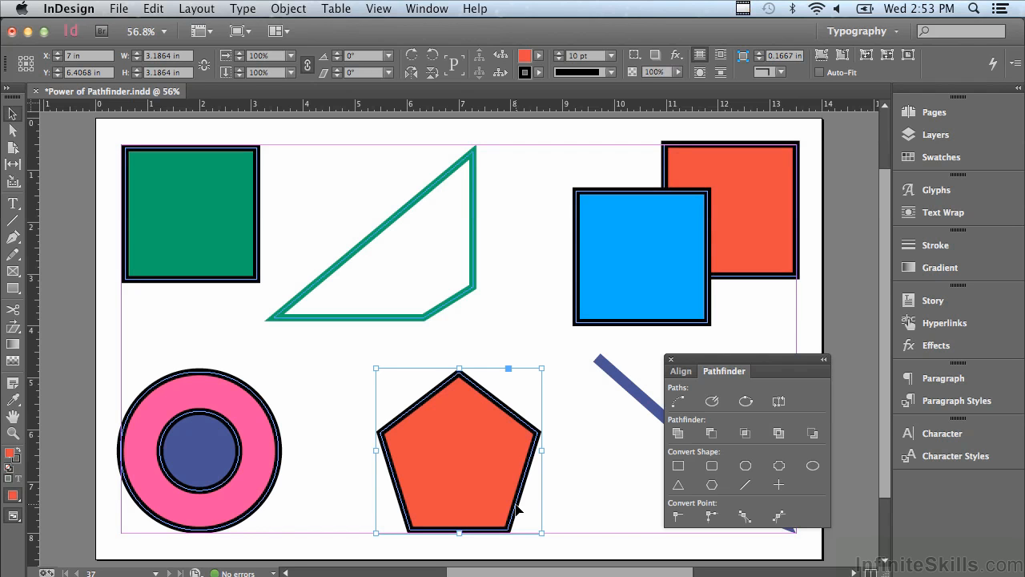
left_click(744, 486)
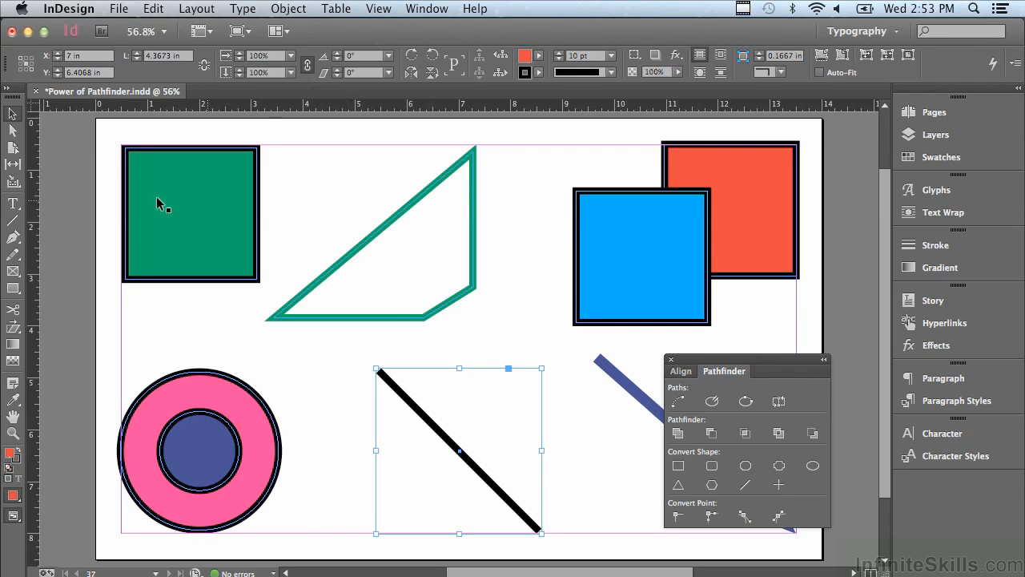
- Directly select the anchor point at the lower end of the open green shape's vertical edge and convert it to a symmetrical point
left_click(12, 131)
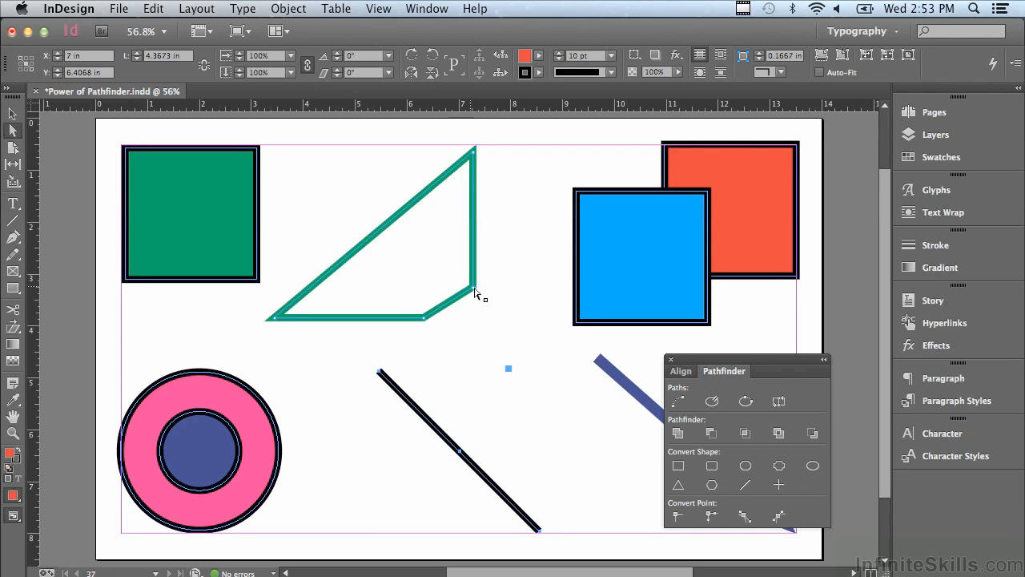
left_click(475, 291)
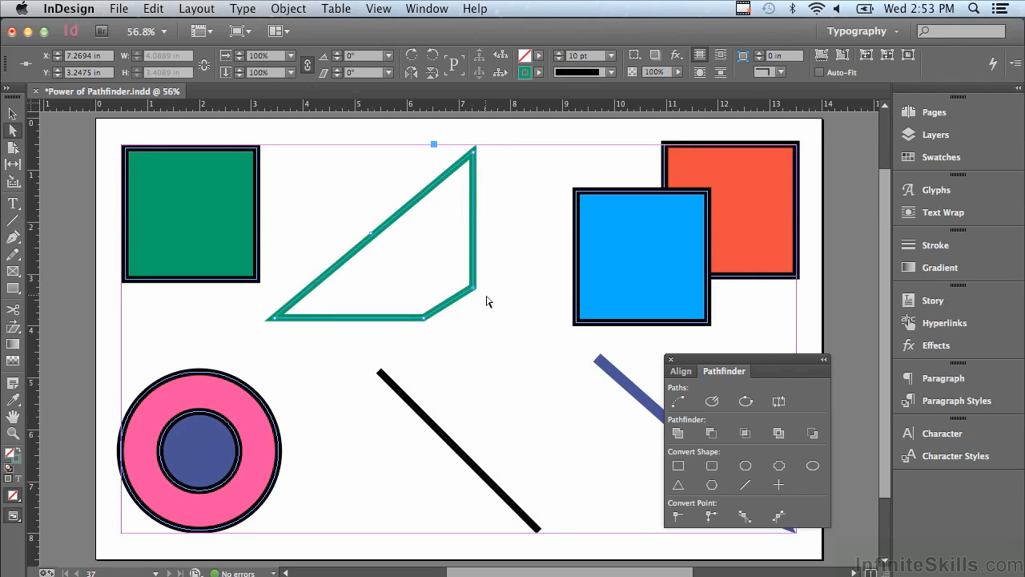
left_click_drag(435, 263, 497, 305)
left_click(779, 518)
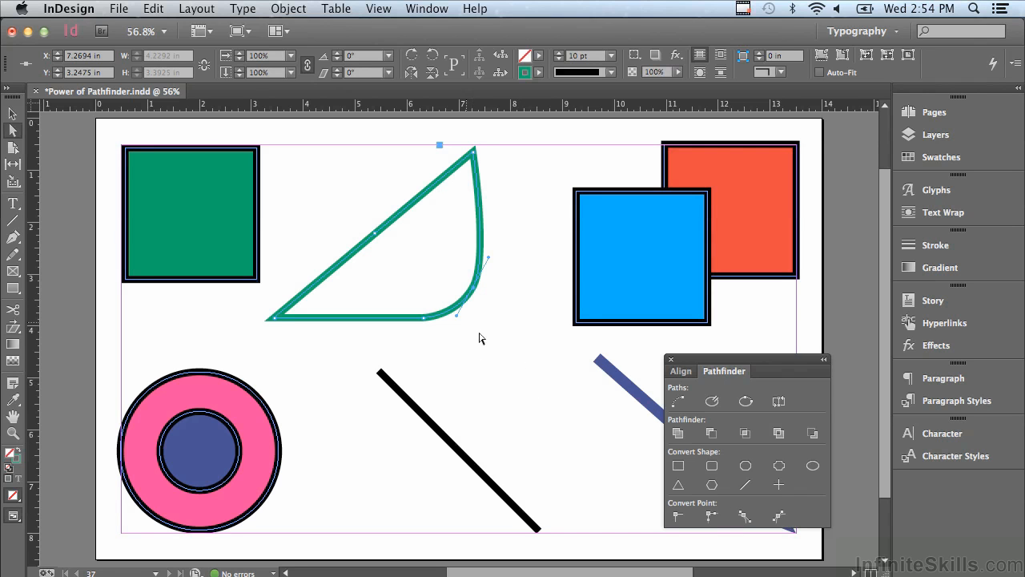
- Try the selected anchor as a corner point with its lower direction handle pulled inside the shape, and reset it to a plain point
left_click(711, 517)
left_click_drag(456, 315, 414, 253)
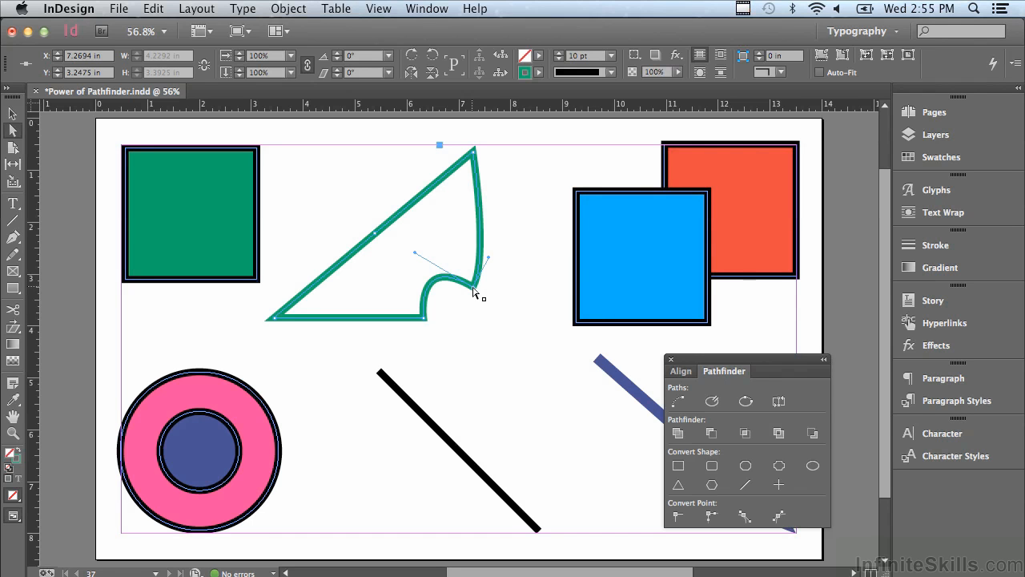
left_click(680, 517)
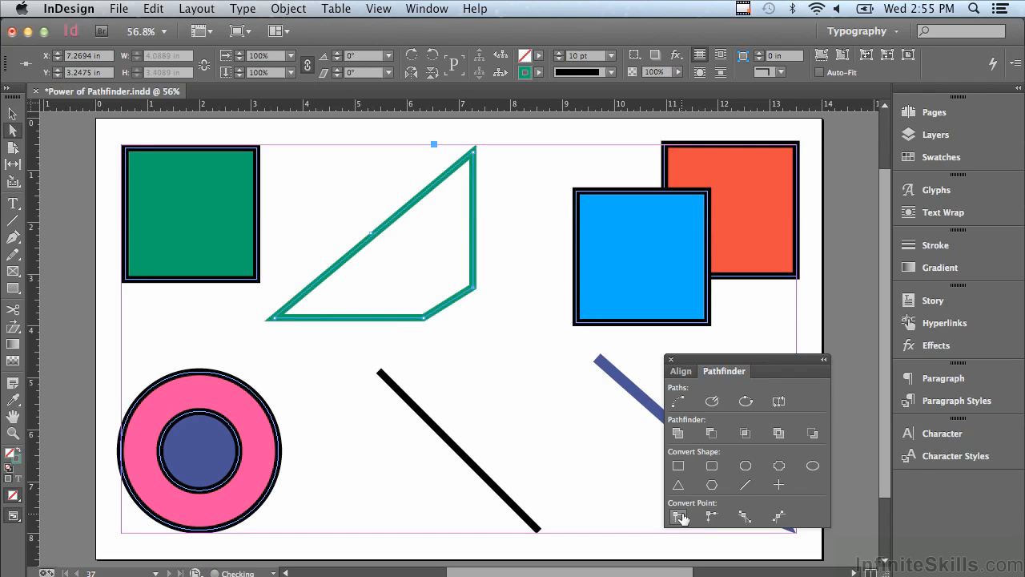
- Convert the selected anchor point of the green outline to a smooth point and finally to a symmetrical point
left_click(745, 518)
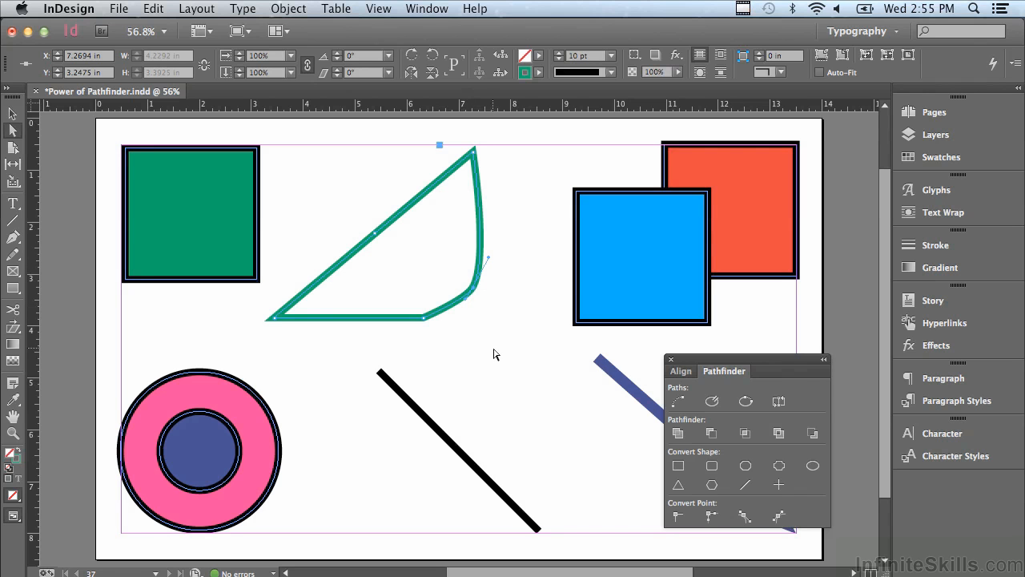
left_click(777, 518)
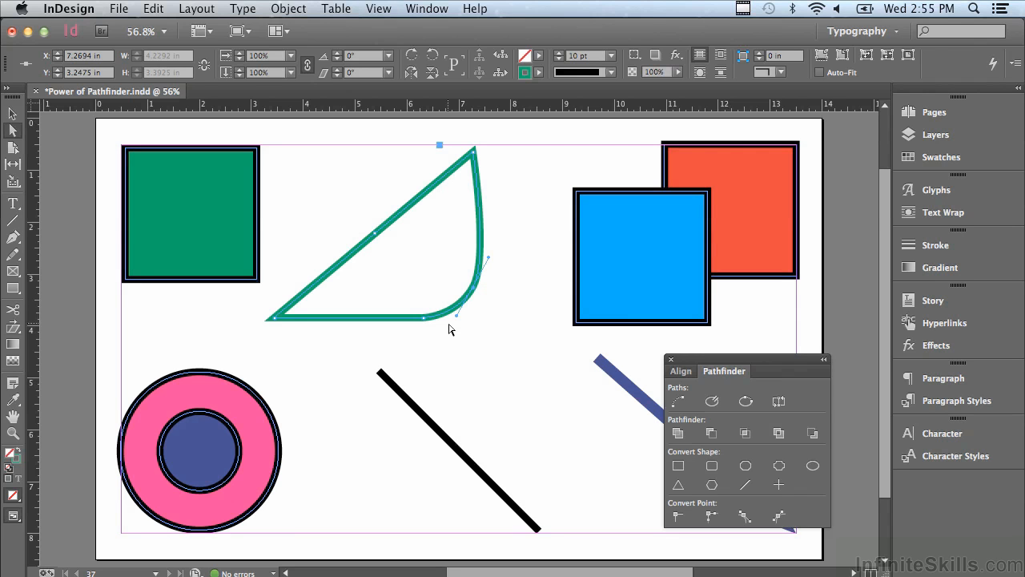
- Select the pink circle together with the inner blue circle and make them a compound path
left_click(14, 114)
left_click_drag(101, 341, 375, 521)
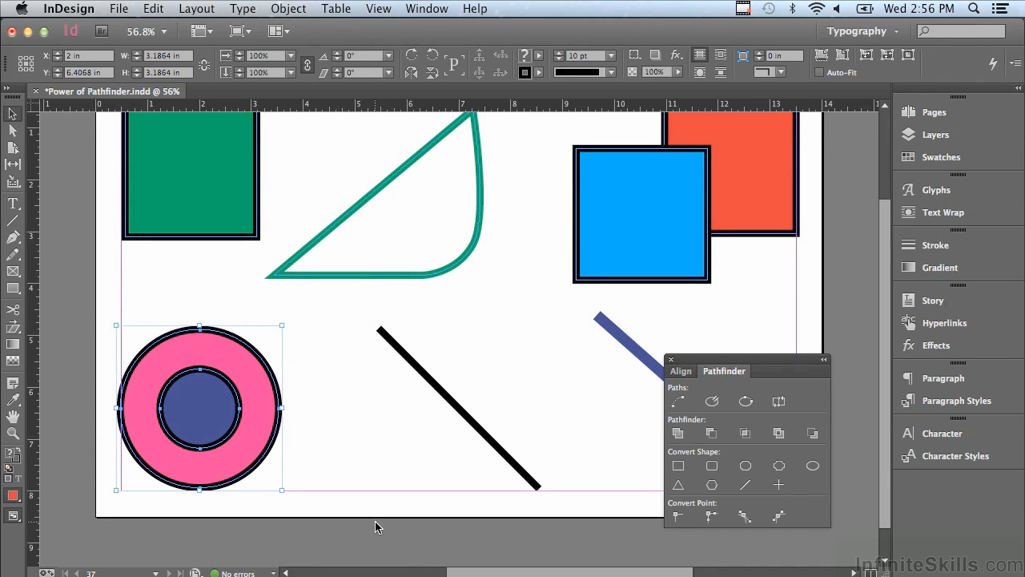
left_click(276, 10)
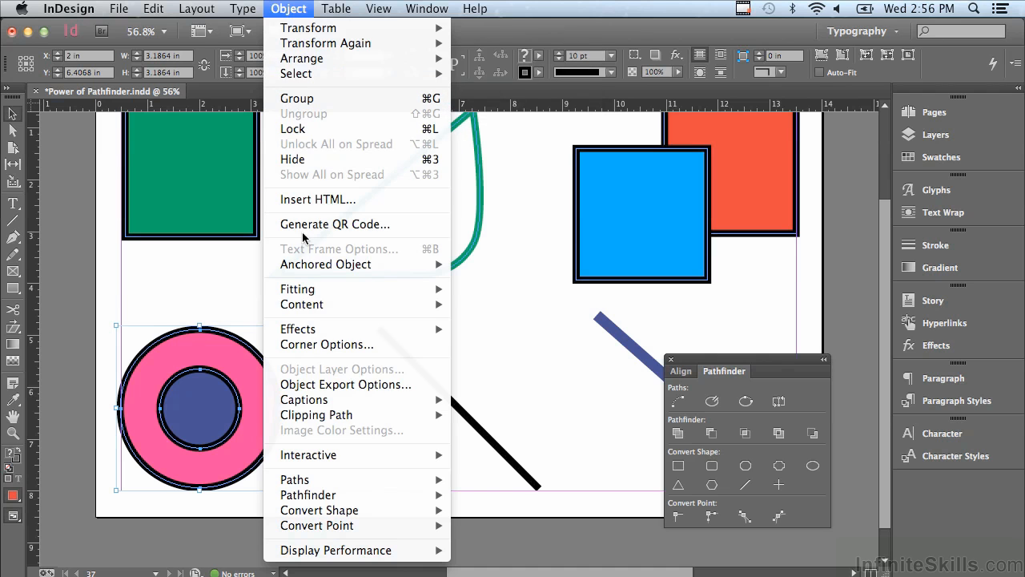
mouse_move(327, 483)
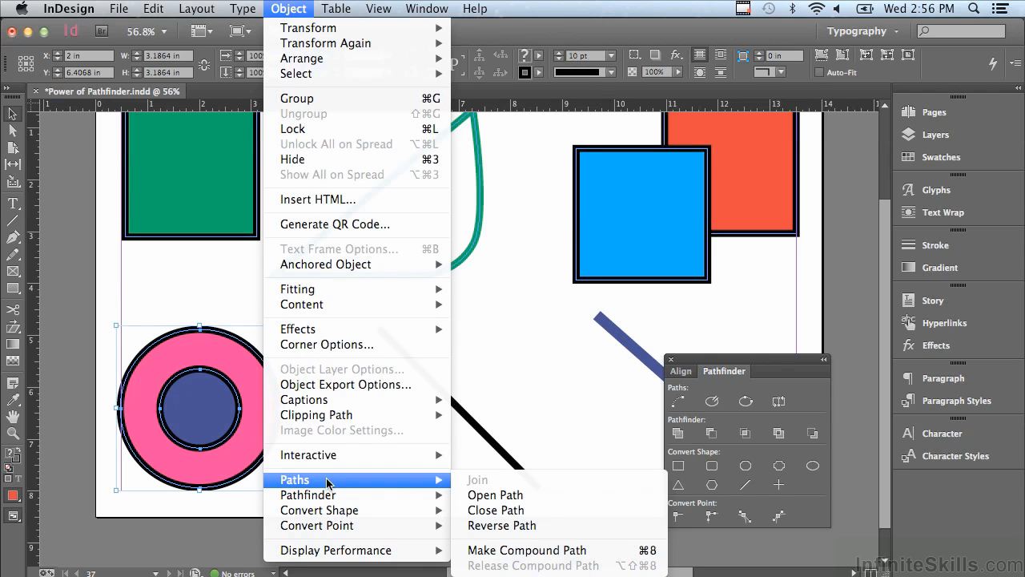
left_click(492, 554)
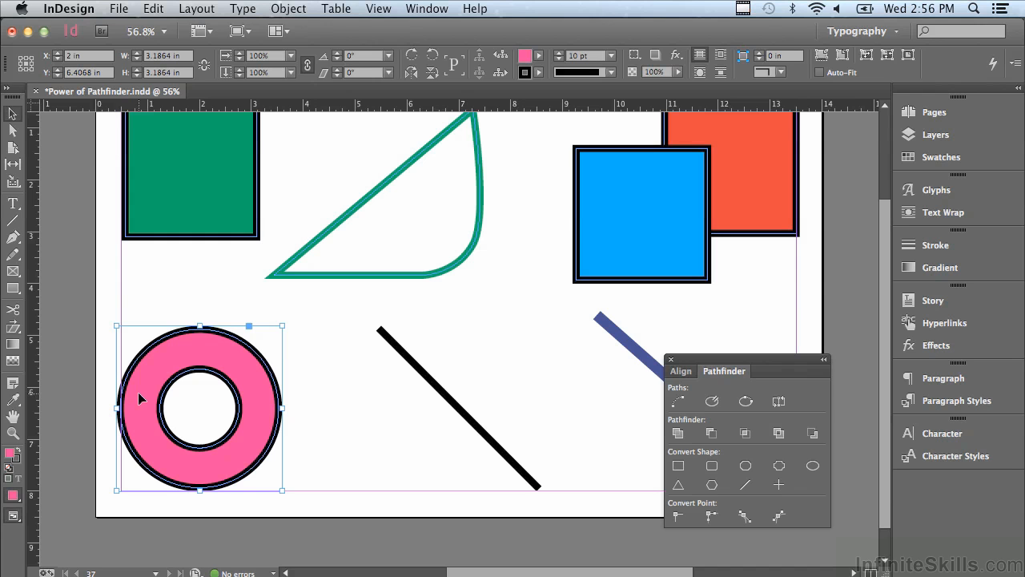
- Move the pink ring over the green shapes to test its hole, and return it to about X 2.09 in, Y 6.41 in
left_click_drag(137, 392, 203, 201)
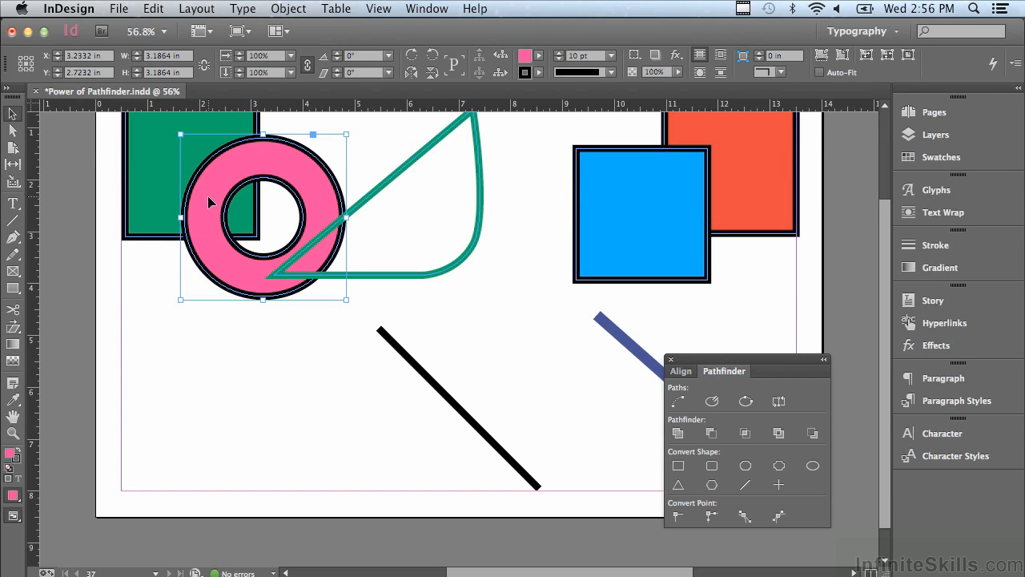
left_click_drag(208, 195, 147, 391)
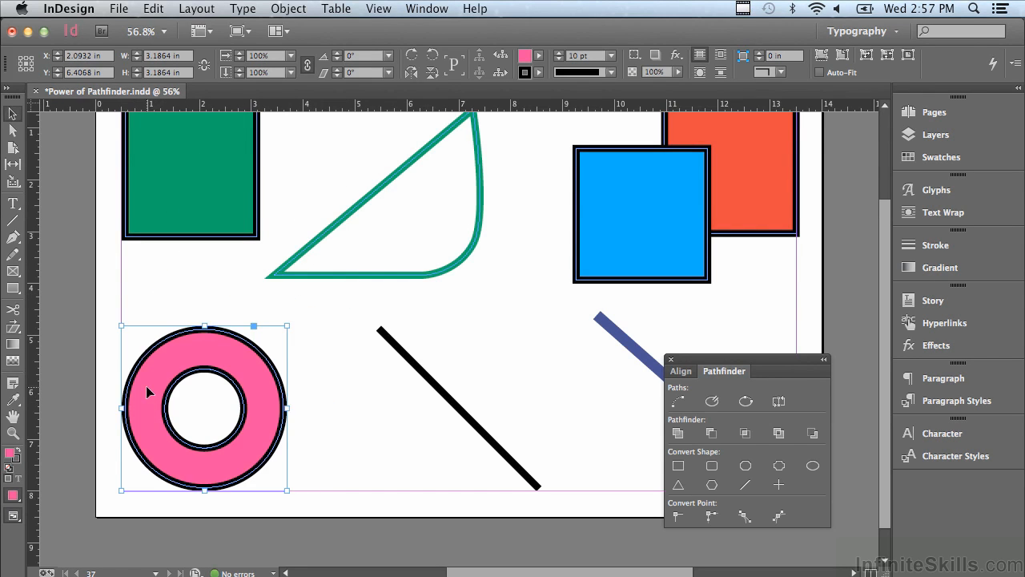